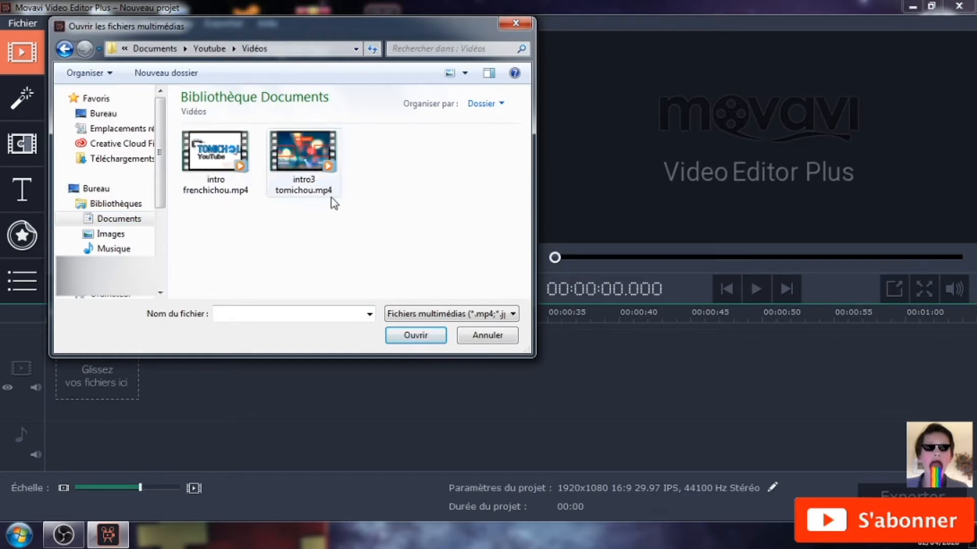
Step: Import the video file intro3 tomichou.mp4 into the project
click(329, 191)
click(424, 334)
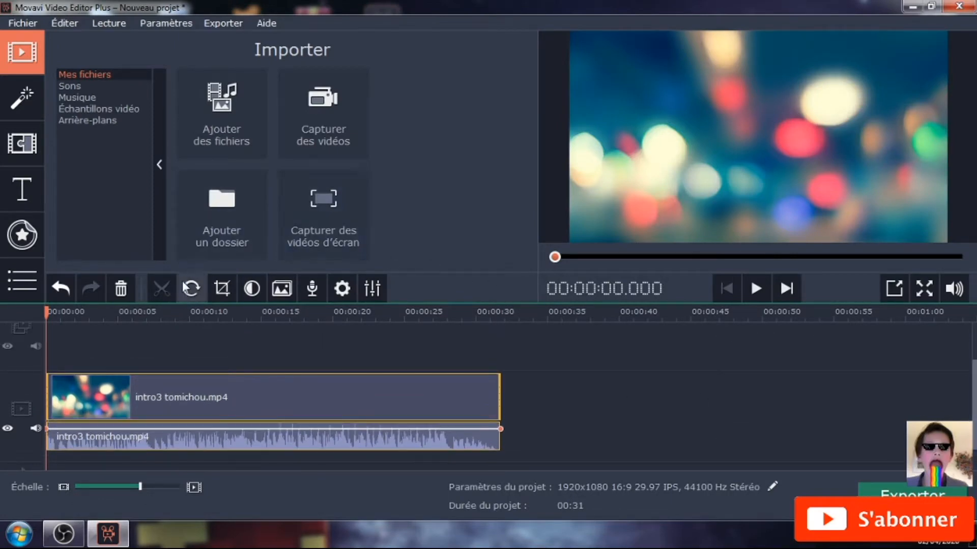
Step: Preview the built-in sounds Battements de cœur, Bip, Bonne fête, Bris de verre and Bruit blanc
click(69, 86)
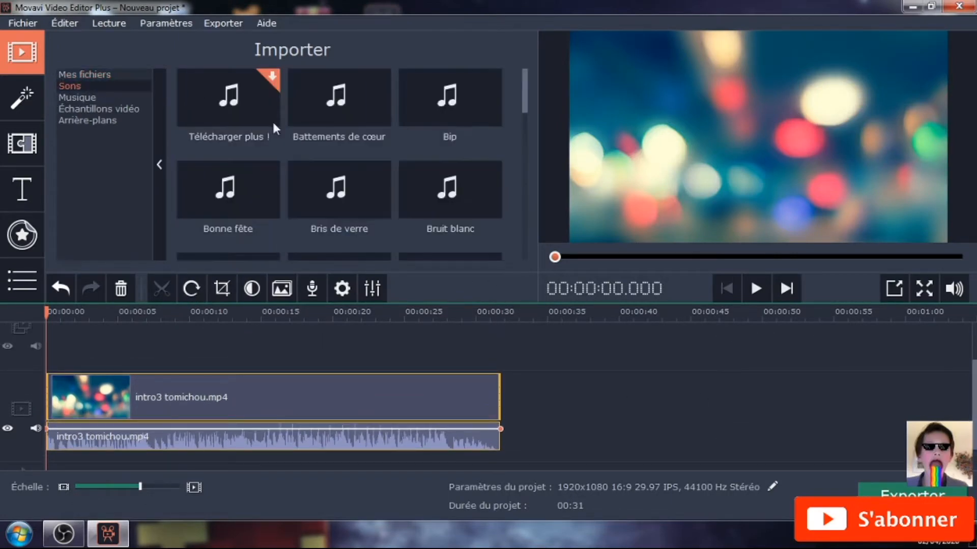
drag(527, 110, 526, 115)
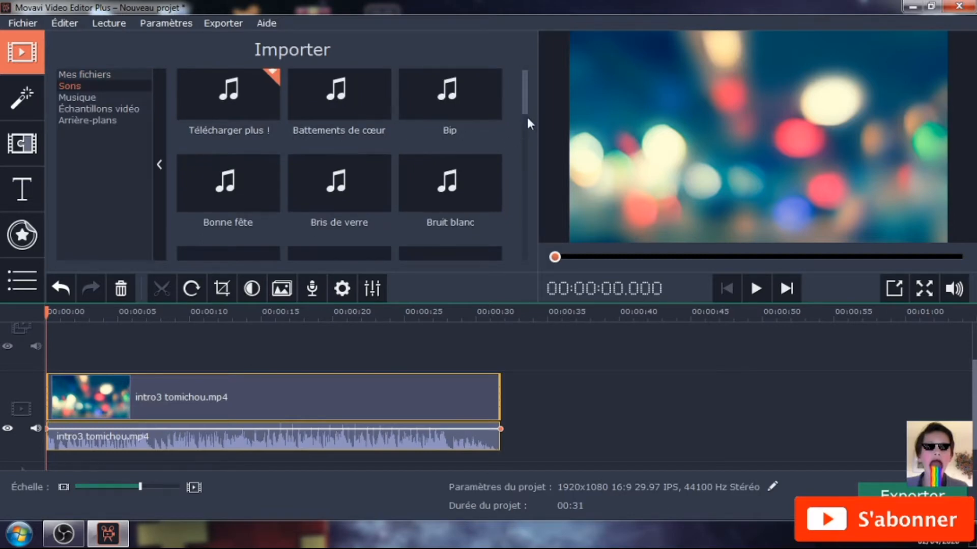
click(354, 92)
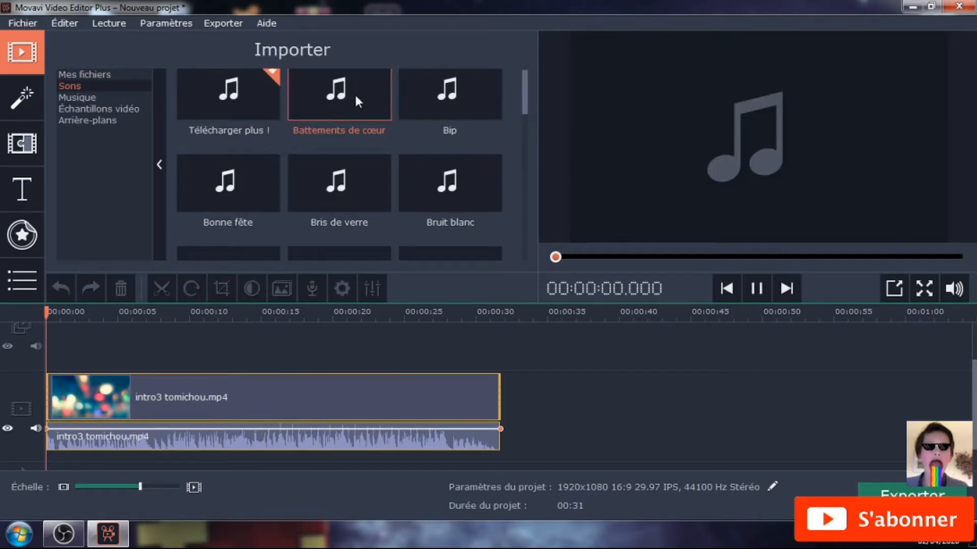
click(757, 283)
click(457, 94)
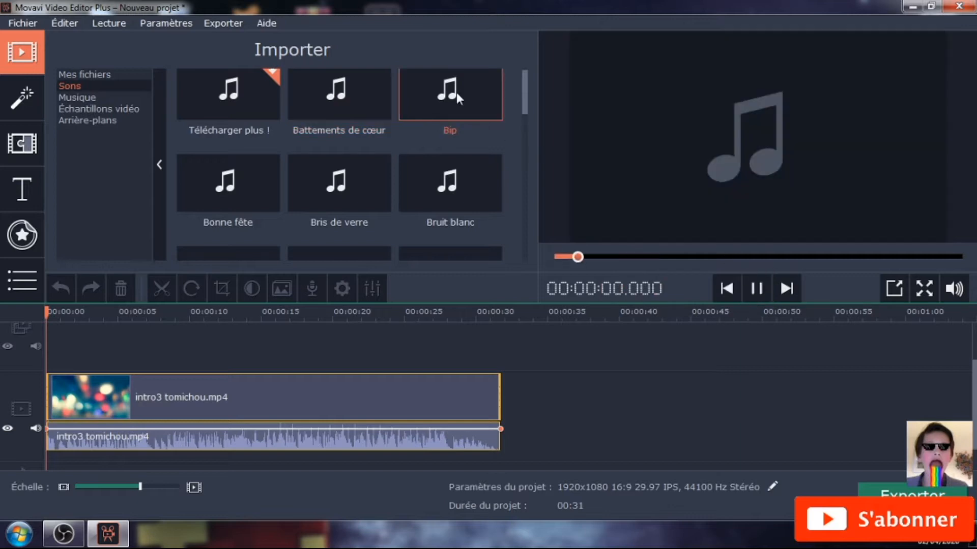
click(247, 175)
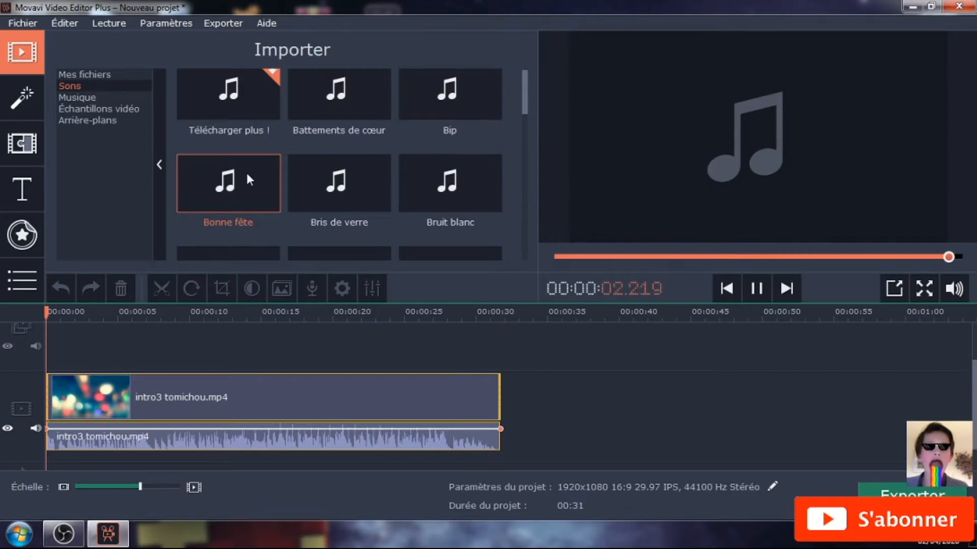
click(355, 193)
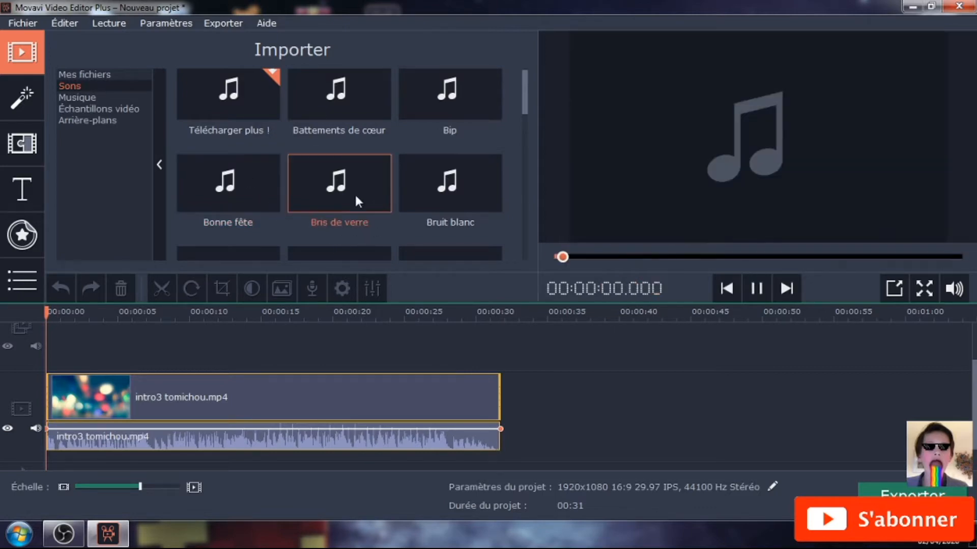
click(444, 200)
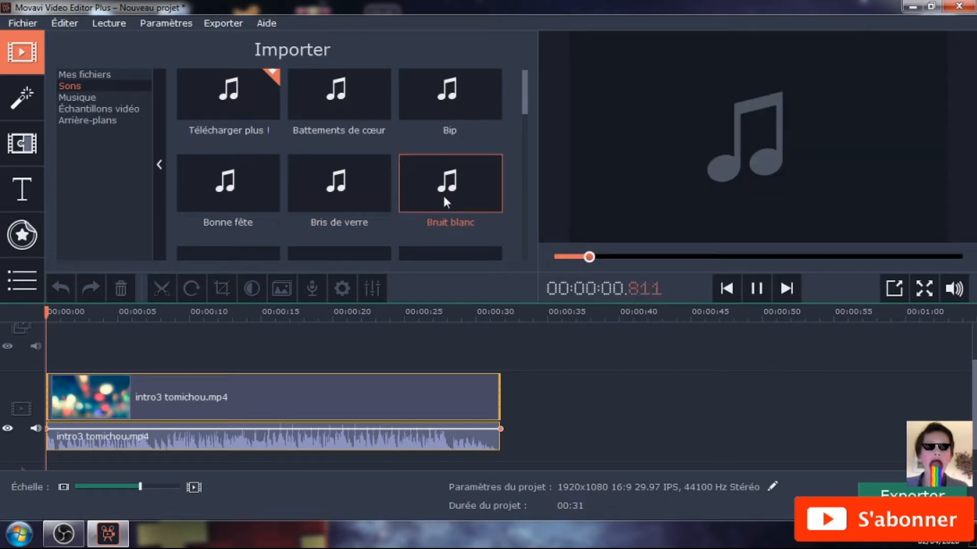
Step: Listen to the built-in sounds Bruits de ville, Ching ching and Clavier, stopping playback after each
scroll(507, 182, down, 2)
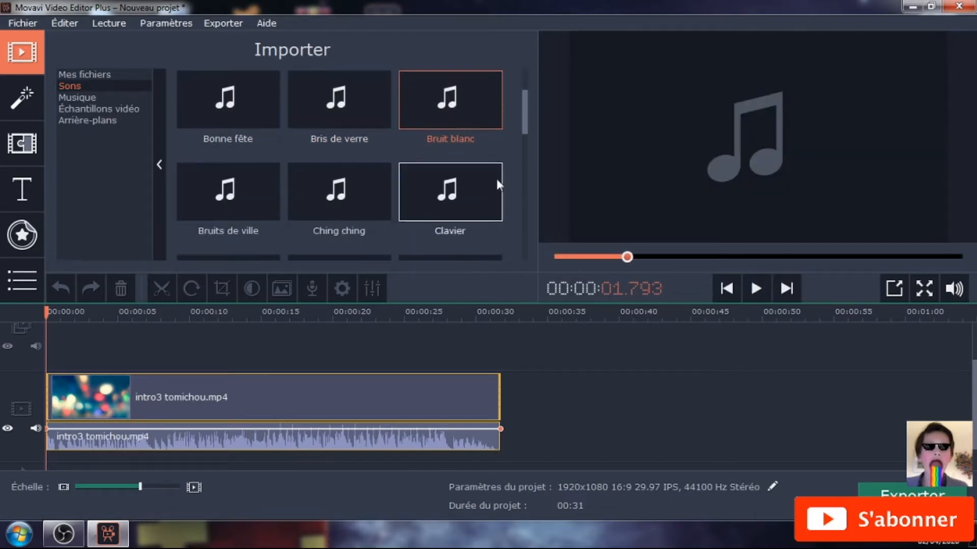
click(239, 187)
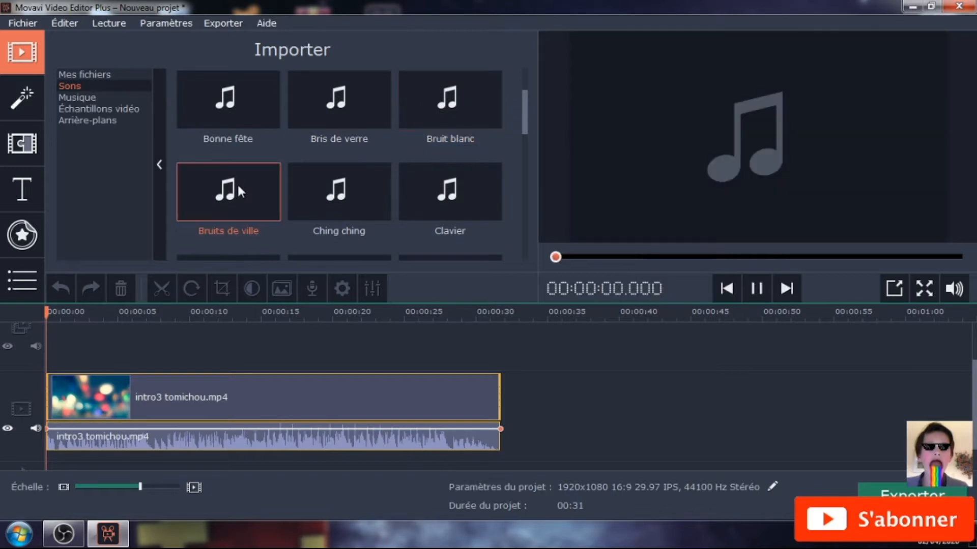
click(761, 289)
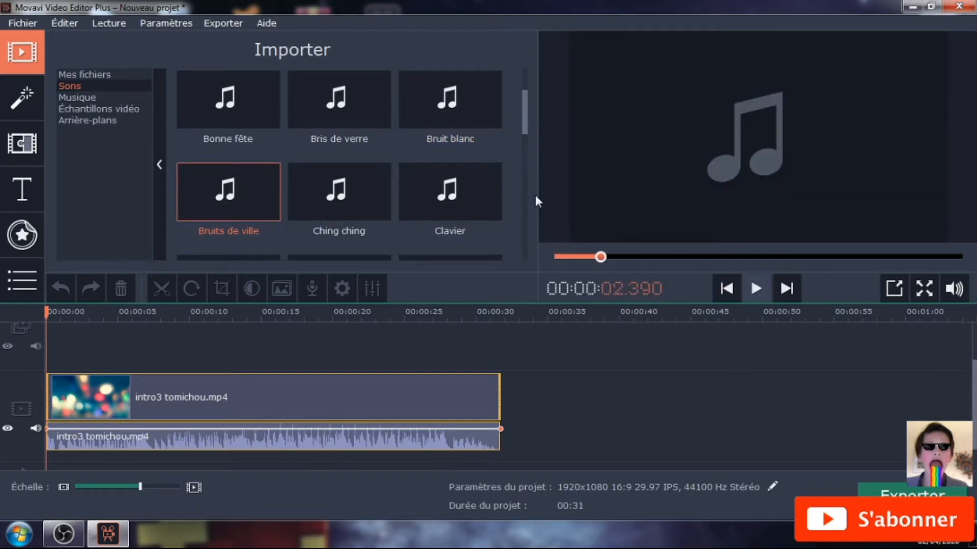
click(338, 190)
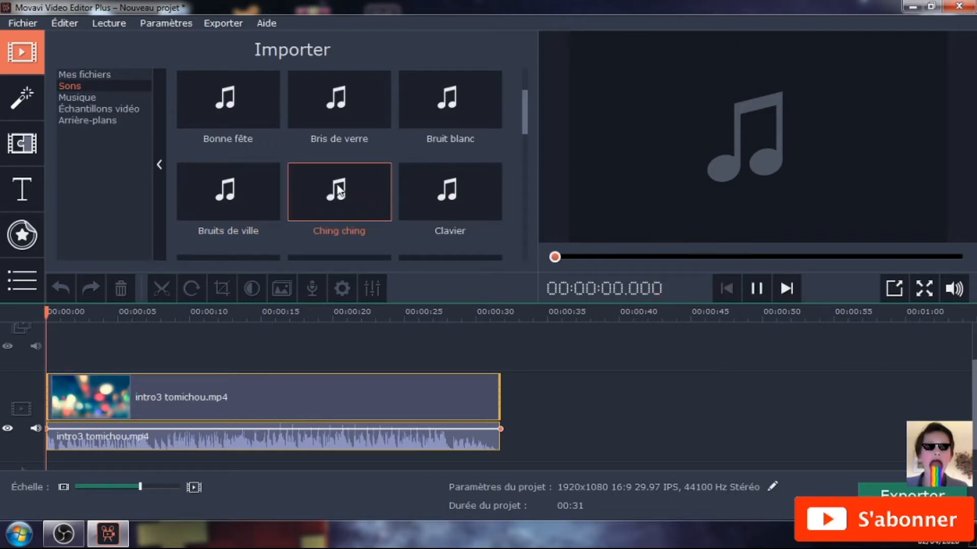
click(766, 289)
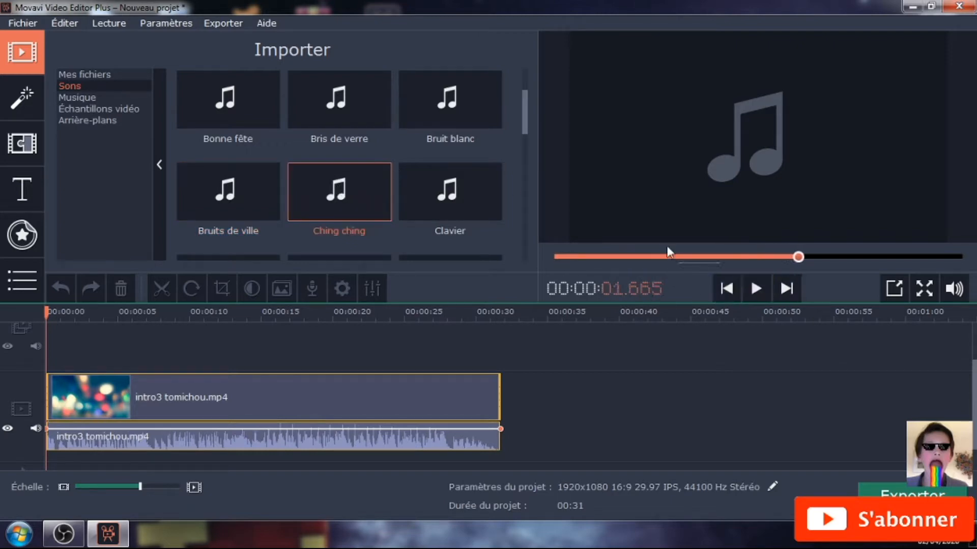
scroll(471, 193, down, 1)
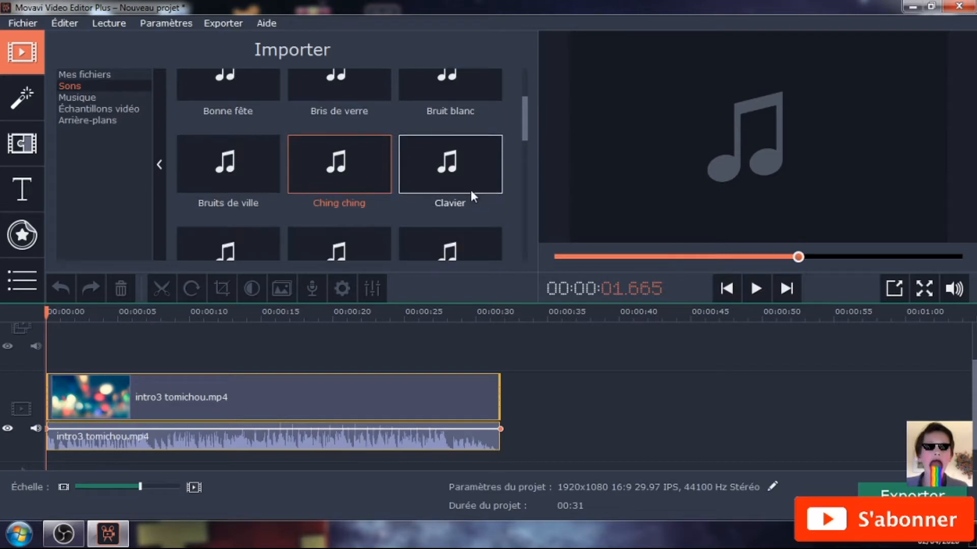
click(459, 155)
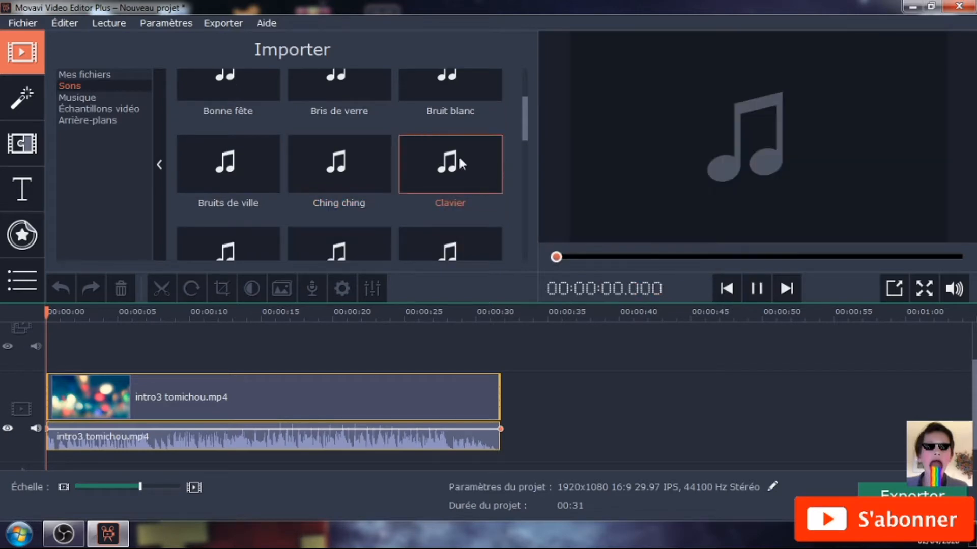
click(757, 288)
Step: Preview the DJ and Série de bips sounds further down the built-in sound collection
scroll(525, 133, up, 1)
drag(523, 129, 527, 181)
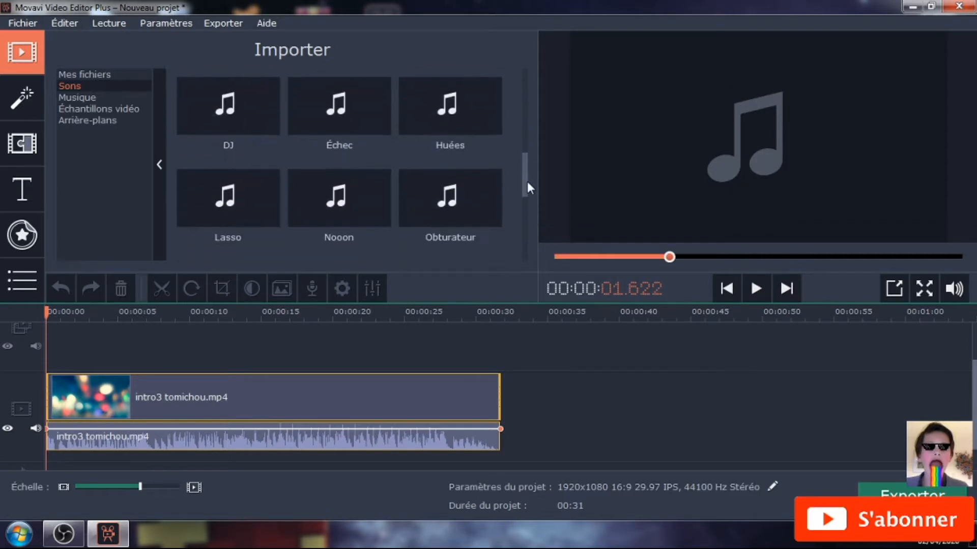
click(197, 84)
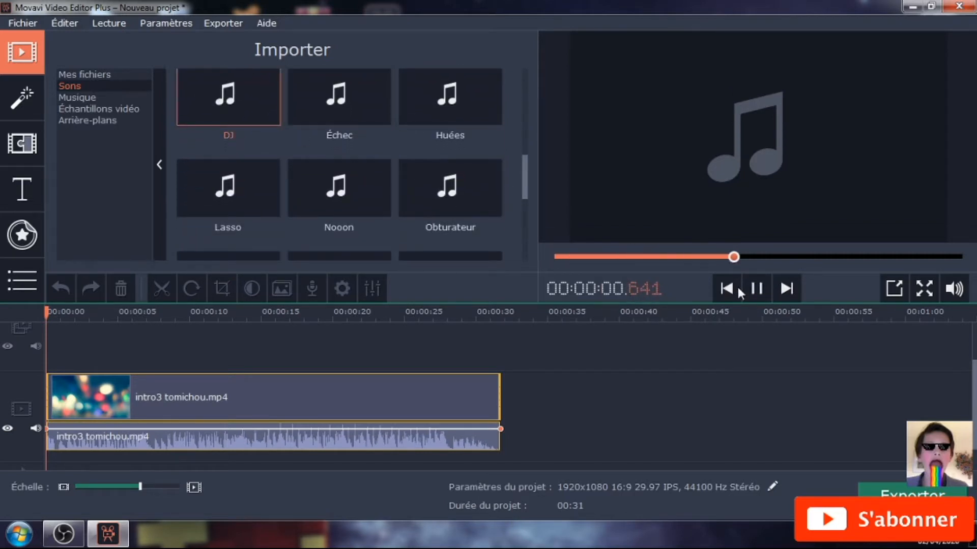
mouse_move(529, 192)
mouse_down()
mouse_move(526, 255)
mouse_move(524, 93)
mouse_move(505, 237)
mouse_up()
click(208, 180)
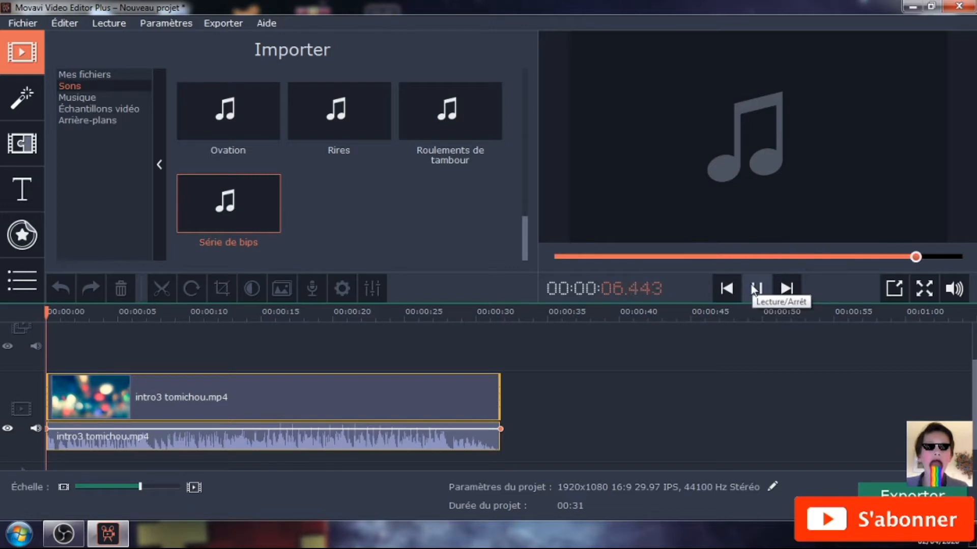
Step: Preview the Avenir brillant track in the built-in music collection and look through the other available tracks
click(77, 97)
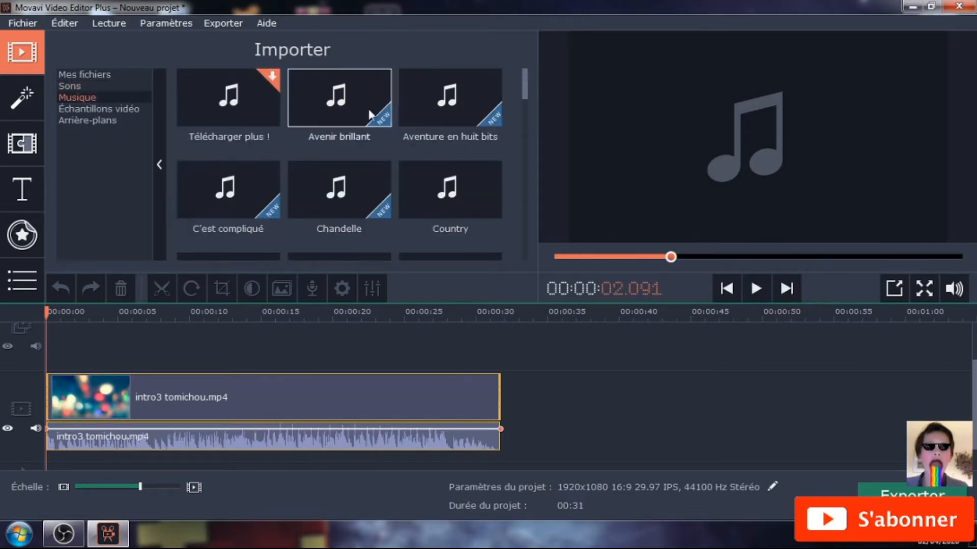
click(346, 105)
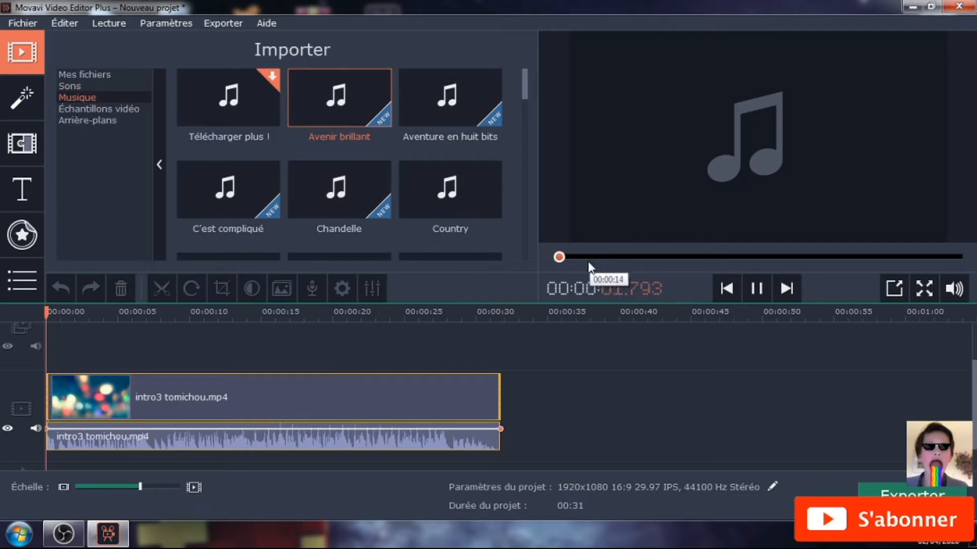
click(755, 293)
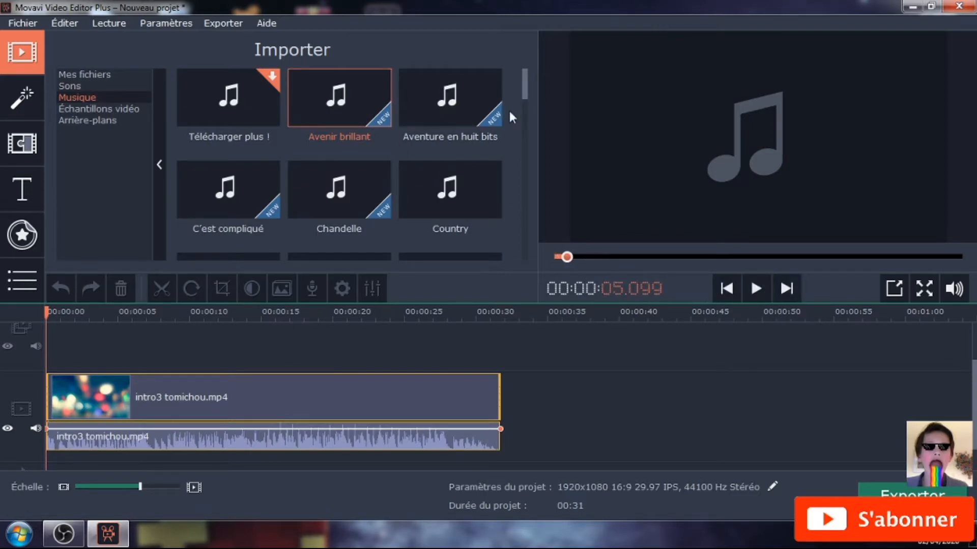
drag(527, 75, 546, 99)
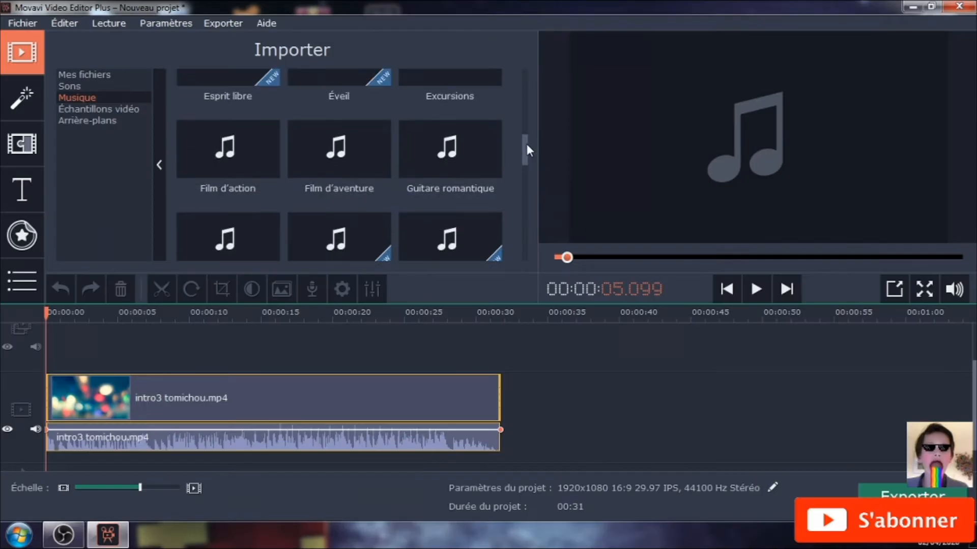
drag(526, 150, 526, 69)
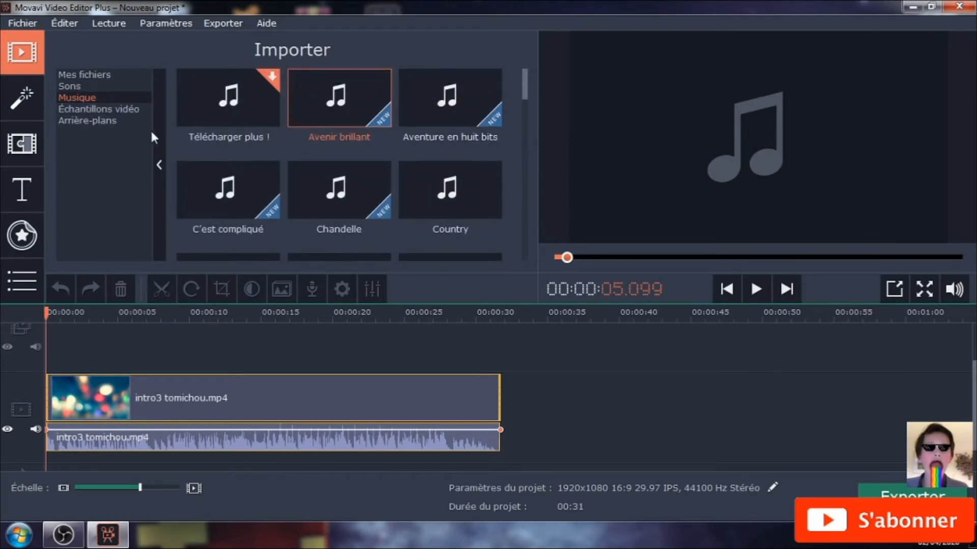
Step: Preview the Argent and Bulles clips in the built-in video samples
click(135, 109)
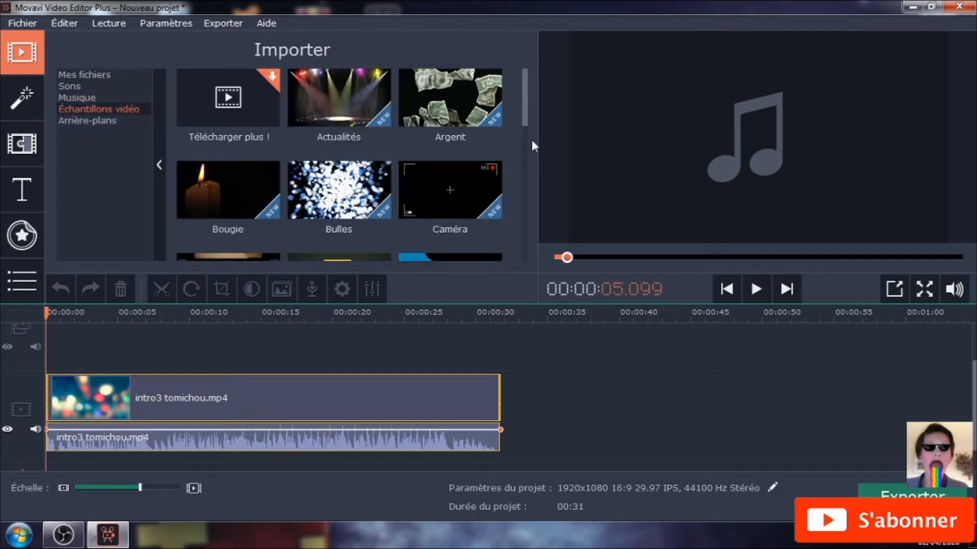
mouse_move(525, 106)
mouse_down()
mouse_move(523, 120)
mouse_move(520, 94)
mouse_up()
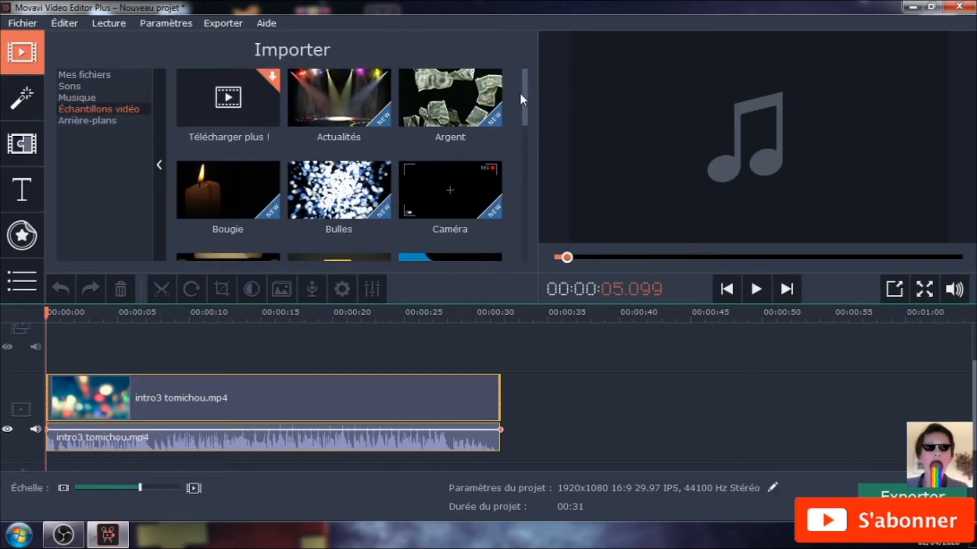
click(449, 107)
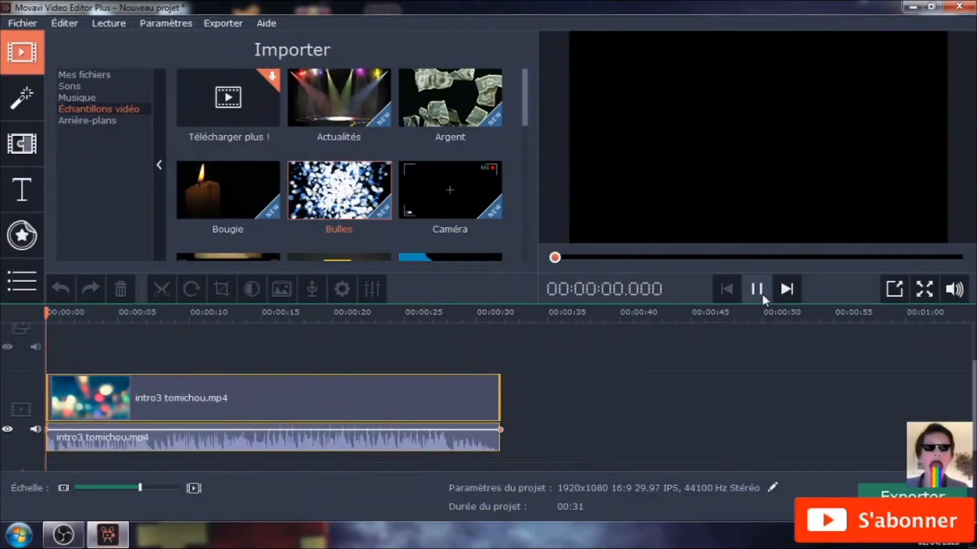
click(760, 291)
Step: Browse further through the video samples and preview the Flammes and Flash d'informations clips
scroll(302, 204, down, 3)
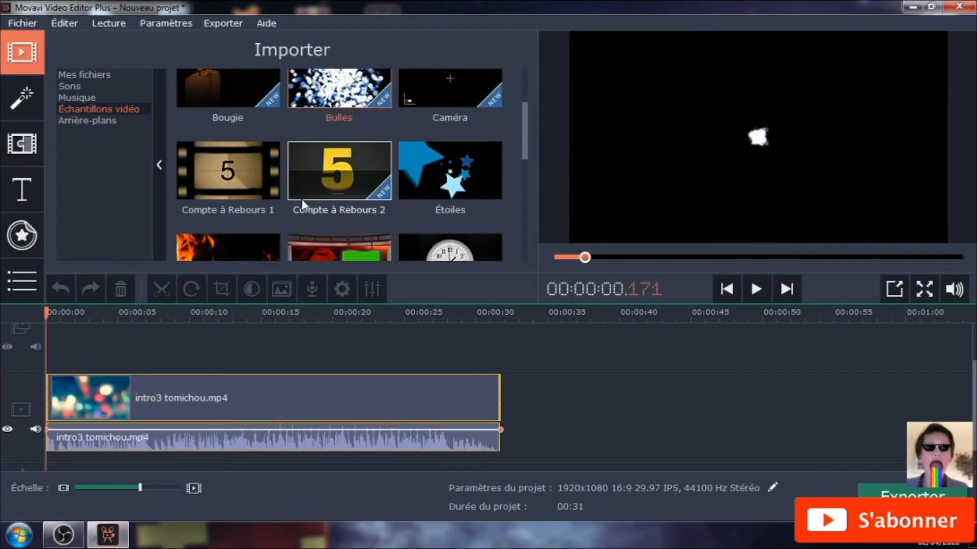
scroll(303, 199, down, 4)
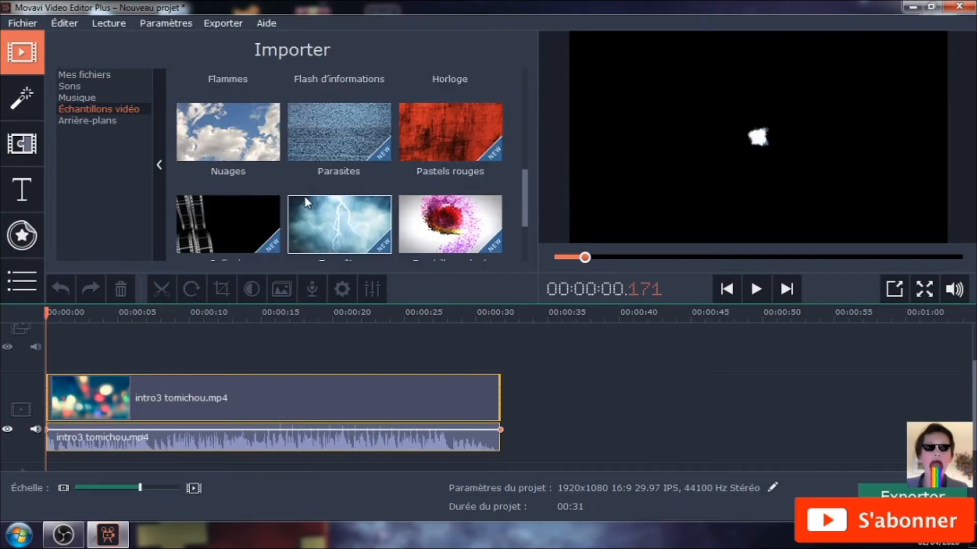
scroll(243, 168, up, 2)
click(242, 163)
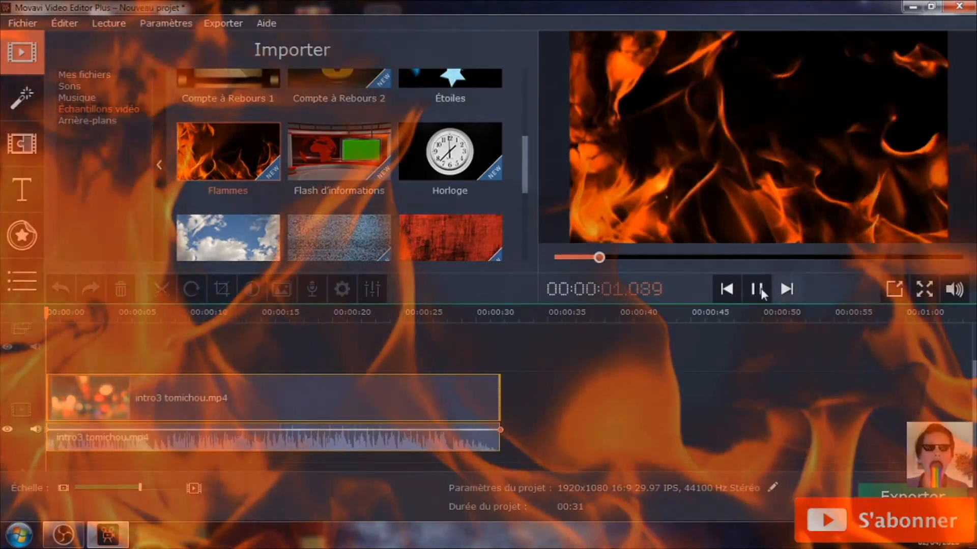
click(758, 289)
scroll(356, 132, down, 1)
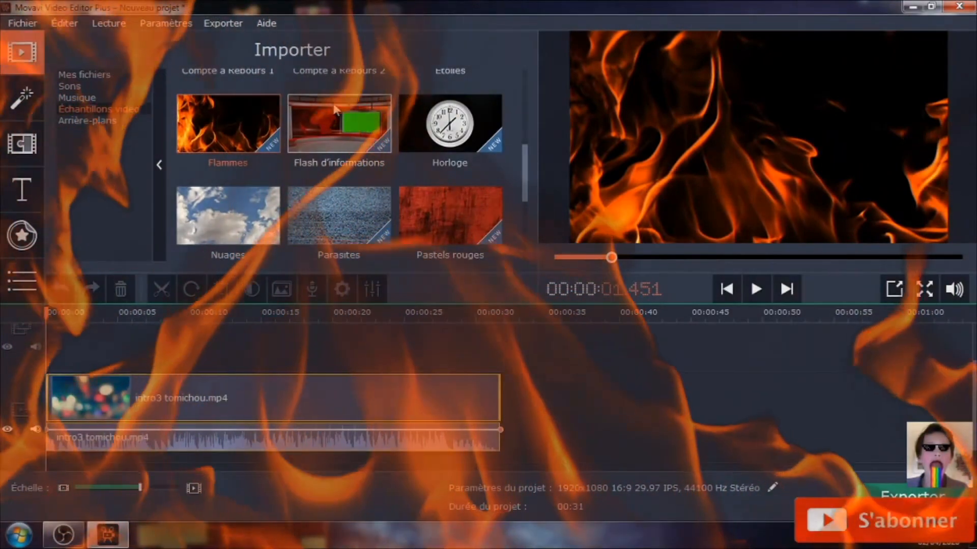
click(332, 100)
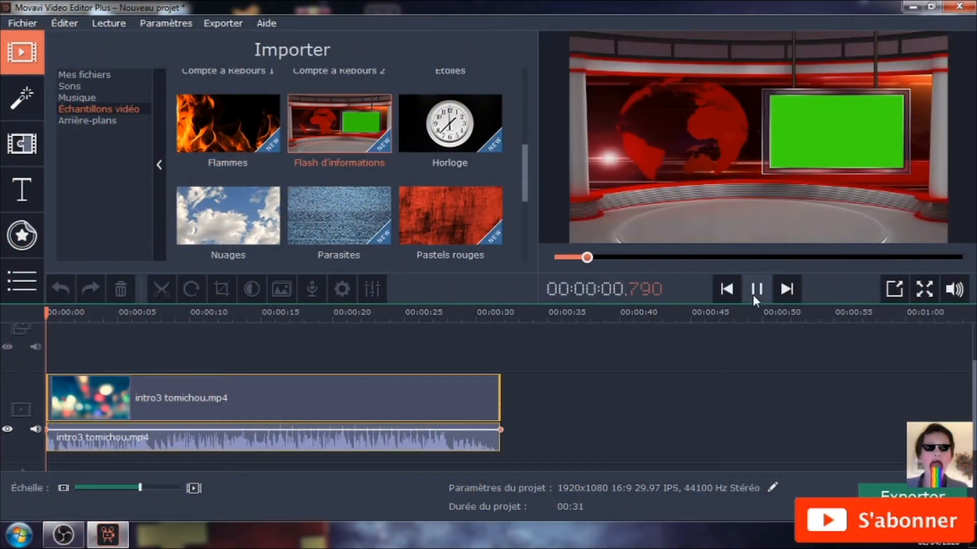
click(755, 289)
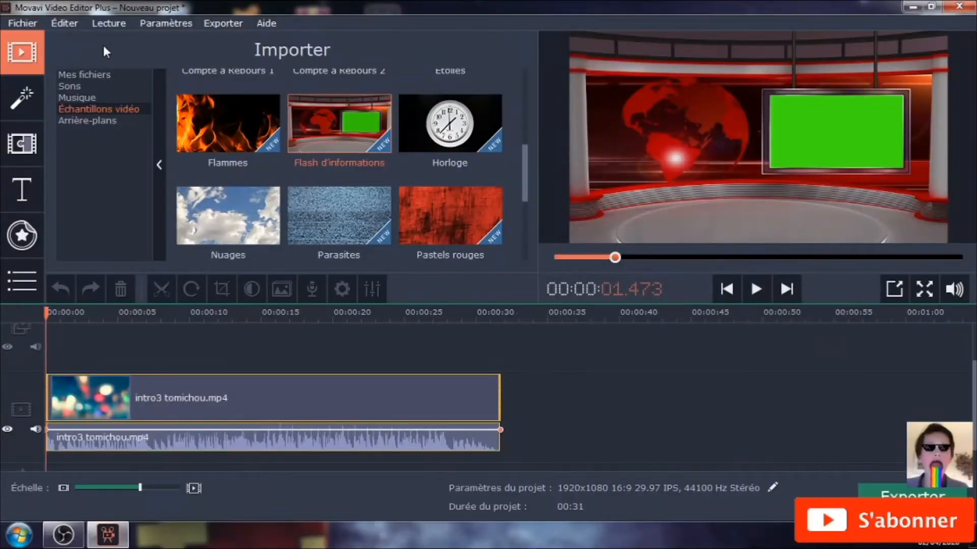
Step: Look through the video filters in the Tous, Favoris, Sélection and Flou categories
click(22, 96)
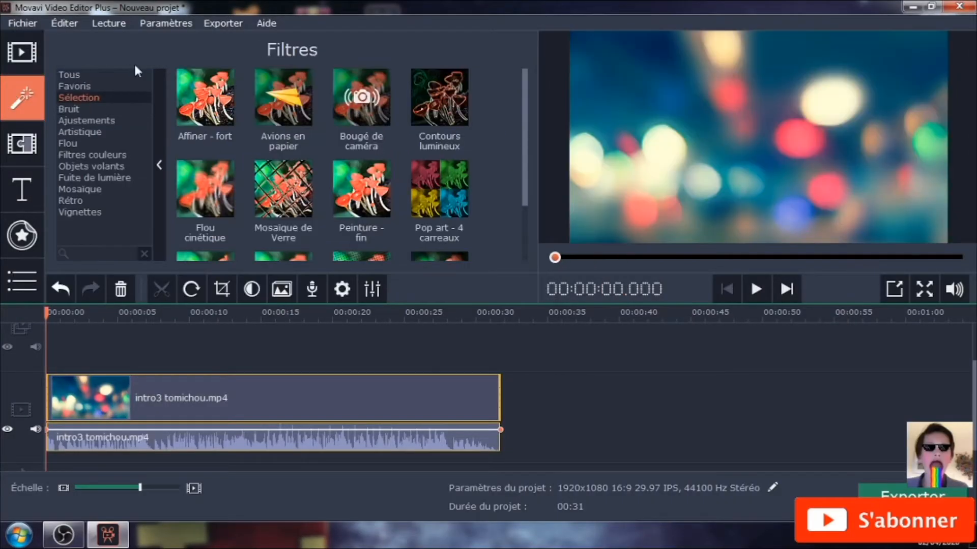
click(109, 74)
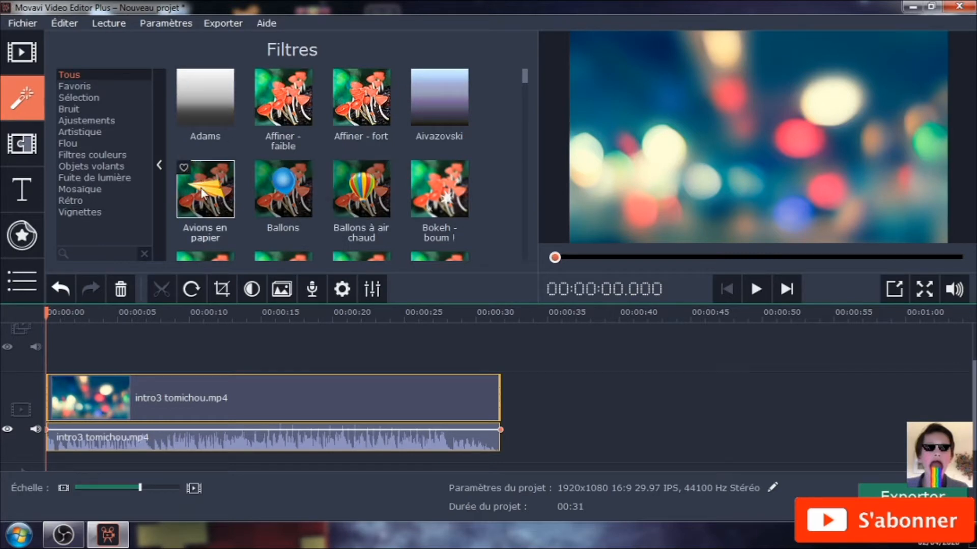
click(117, 87)
click(125, 96)
click(76, 143)
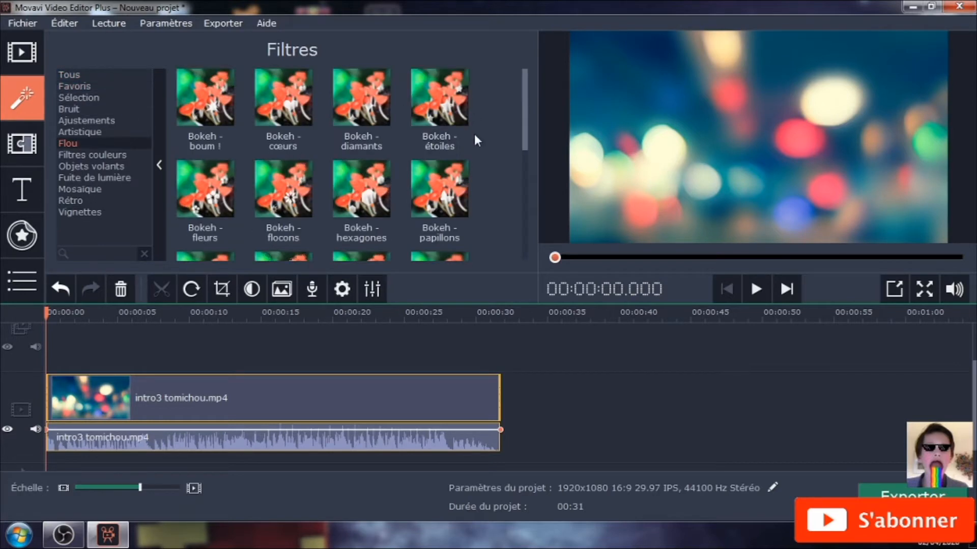
Step: Apply the Bokeh - boum ! filter to the intro3 tomichou.mp4 clip and preview its opening seconds
mouse_move(525, 131)
mouse_down()
mouse_move(521, 185)
mouse_move(530, 146)
mouse_up()
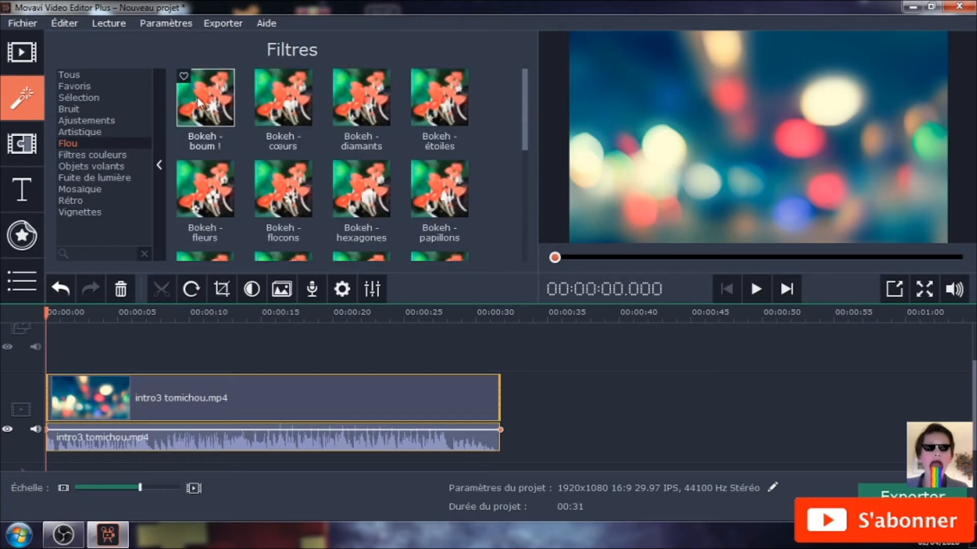
drag(200, 102, 75, 405)
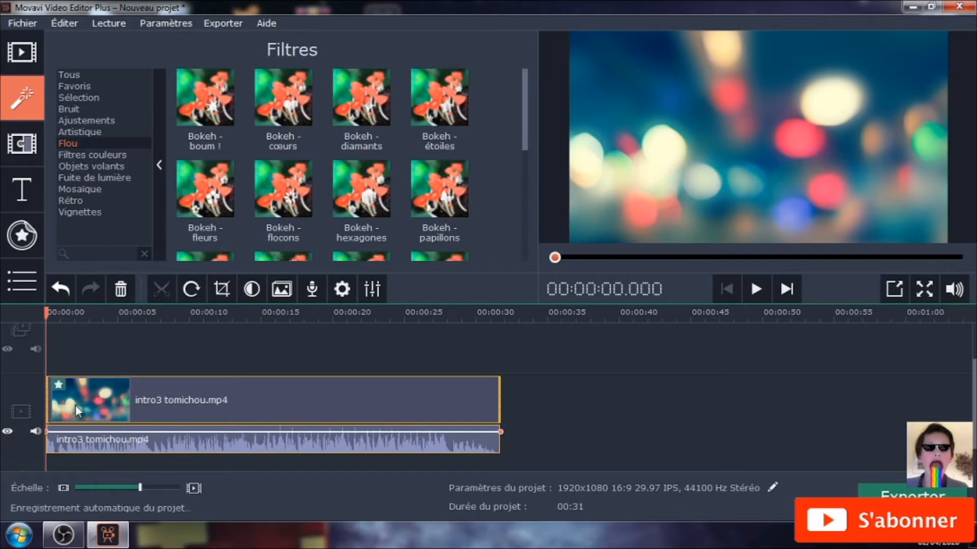
click(756, 289)
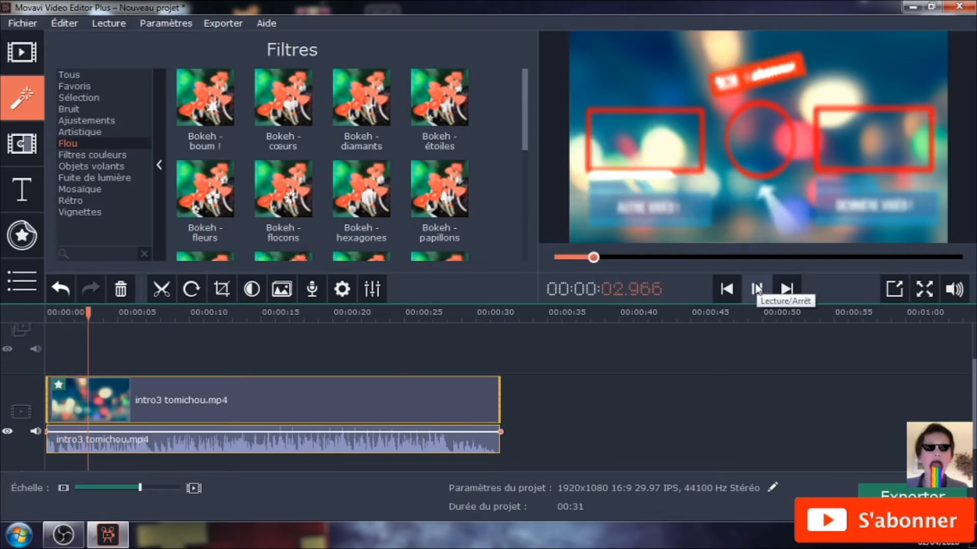
click(755, 285)
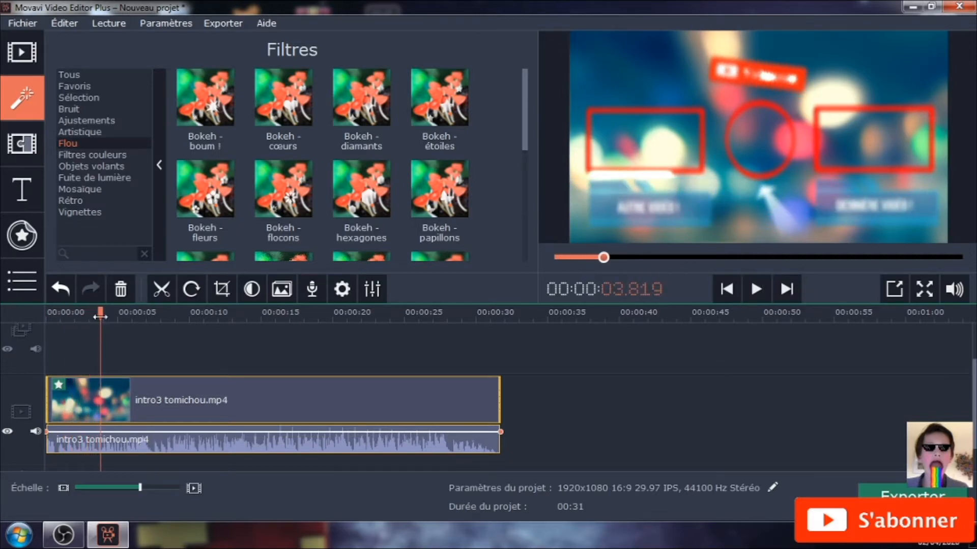
drag(100, 316, 46, 317)
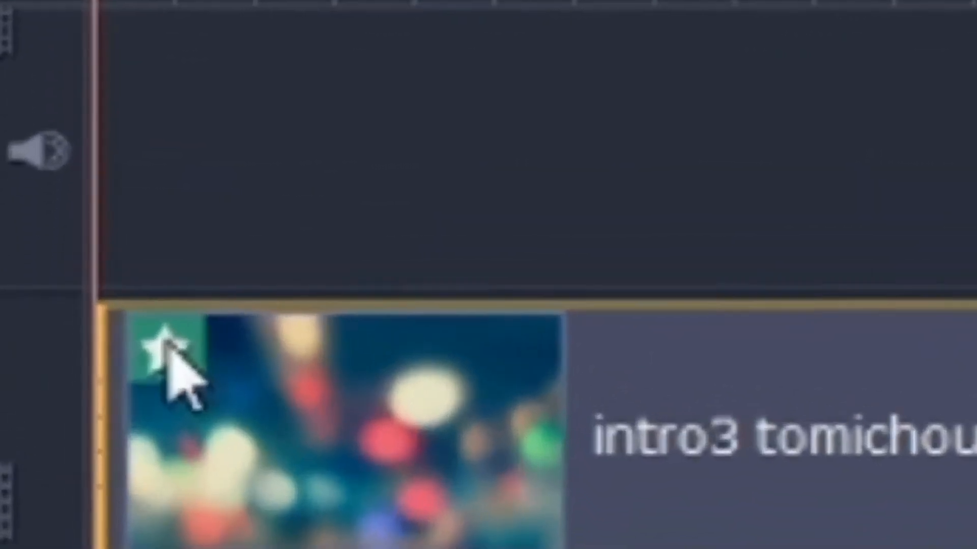
Step: Remove the Bokeh - boum ! filter from the intro clip and return the playhead to the start
click(59, 384)
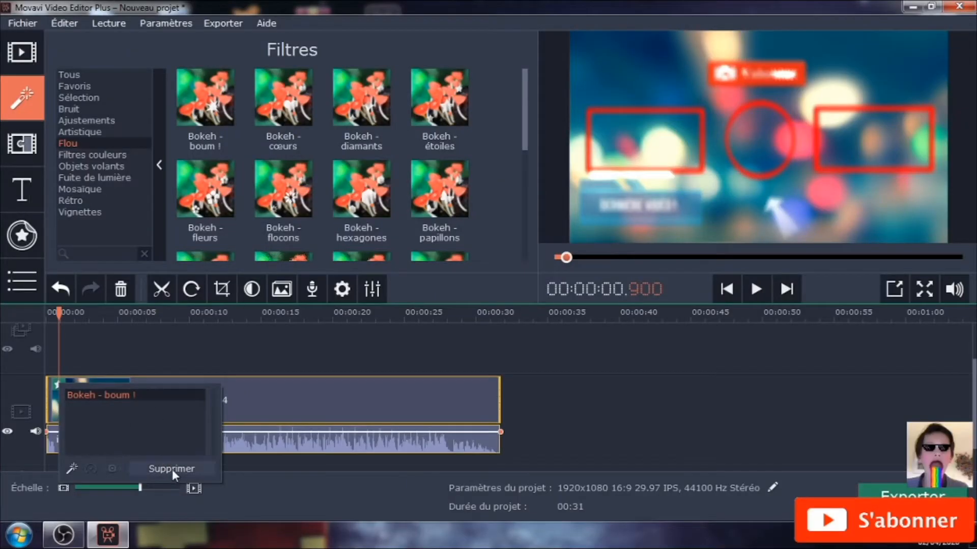
click(172, 469)
drag(59, 315, 47, 314)
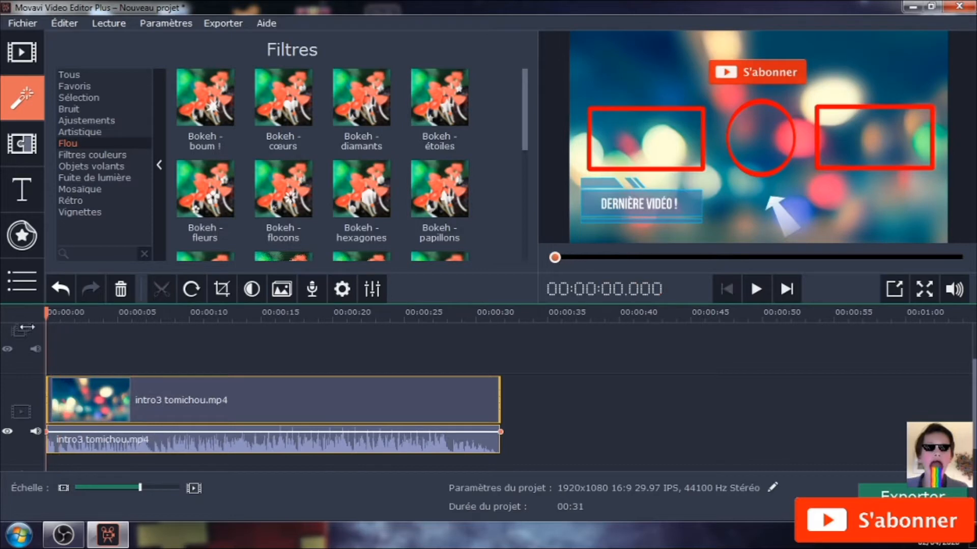
Step: Look through the Filtres couleurs, Objets volants, Fuite de lumière, Mosaïque, Rétro and Vignettes filter categories
click(111, 155)
scroll(296, 188, down, 2)
scroll(295, 189, down, 2)
scroll(286, 196, up, 4)
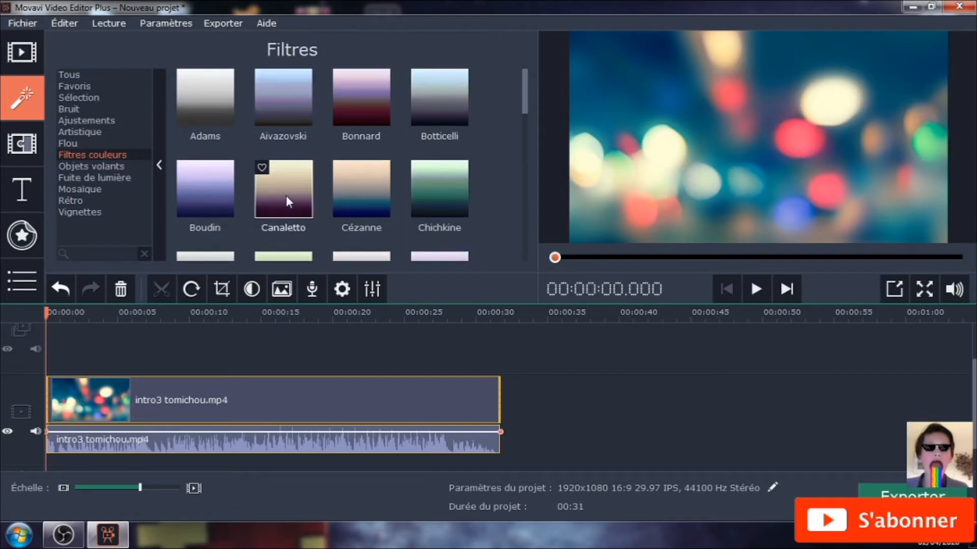
click(103, 167)
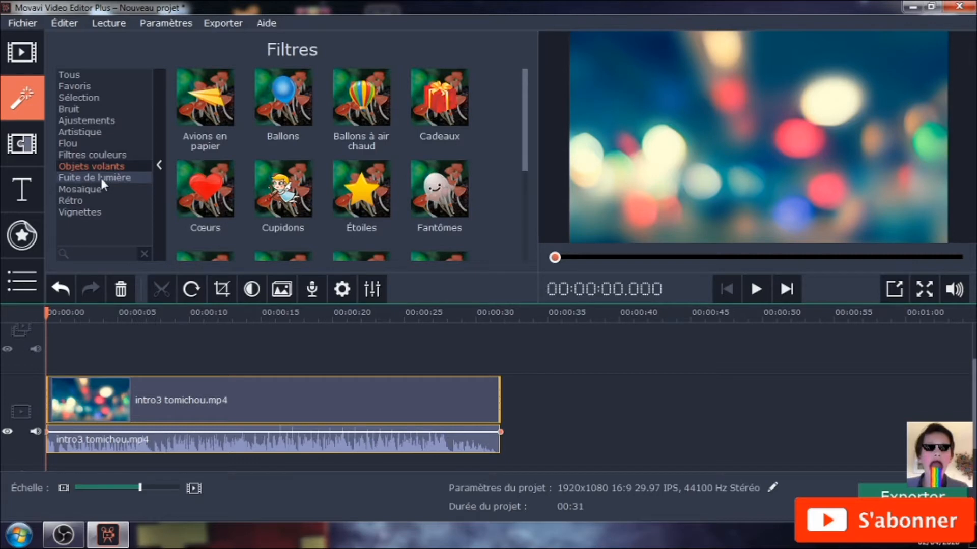
click(102, 179)
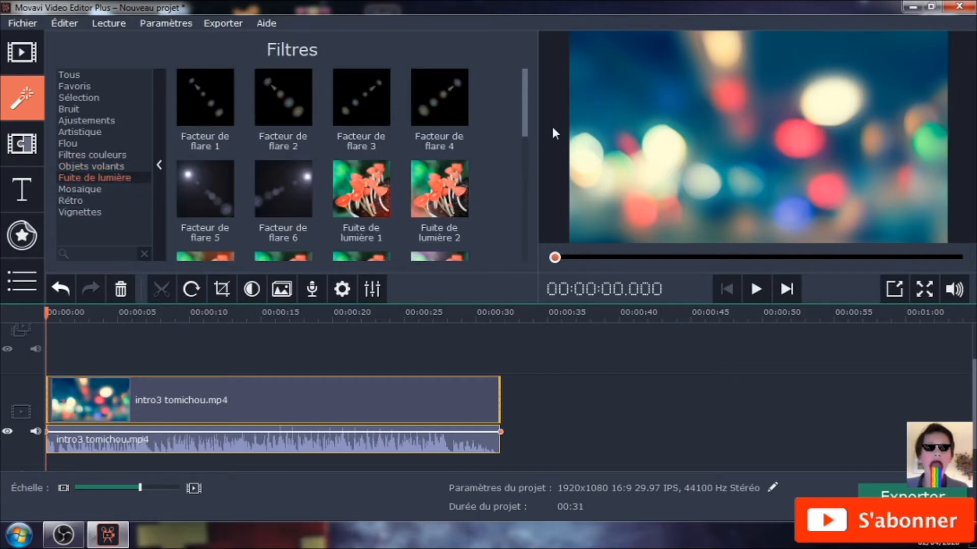
drag(523, 123, 539, 258)
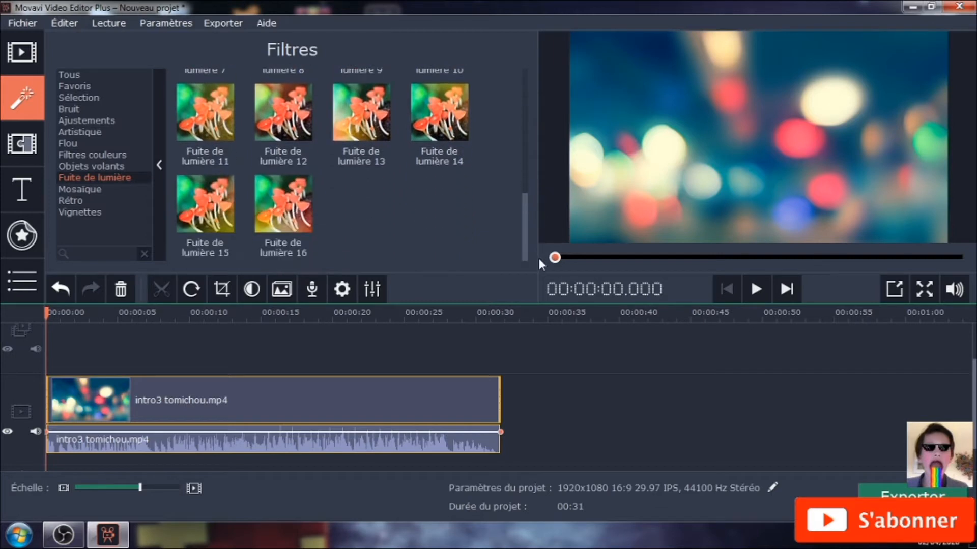
click(108, 188)
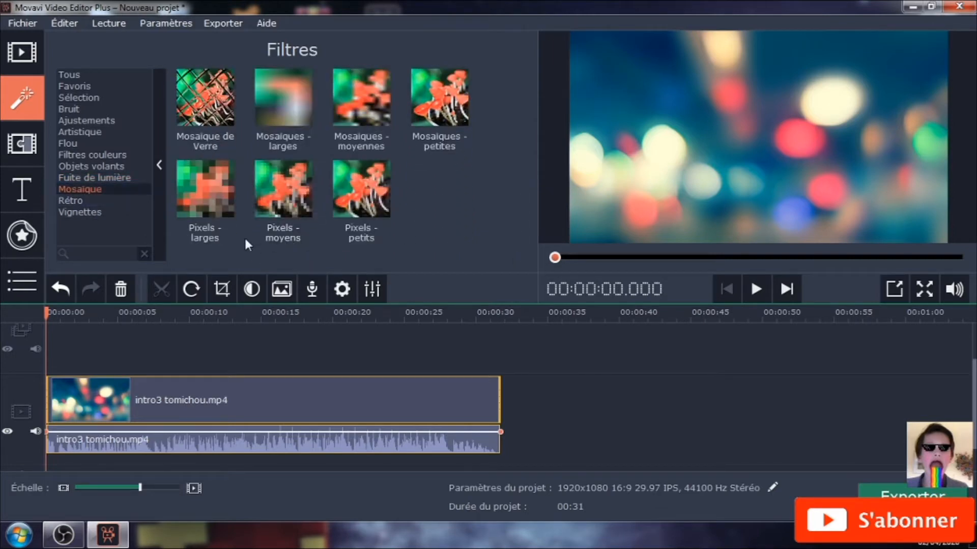
click(96, 198)
click(117, 213)
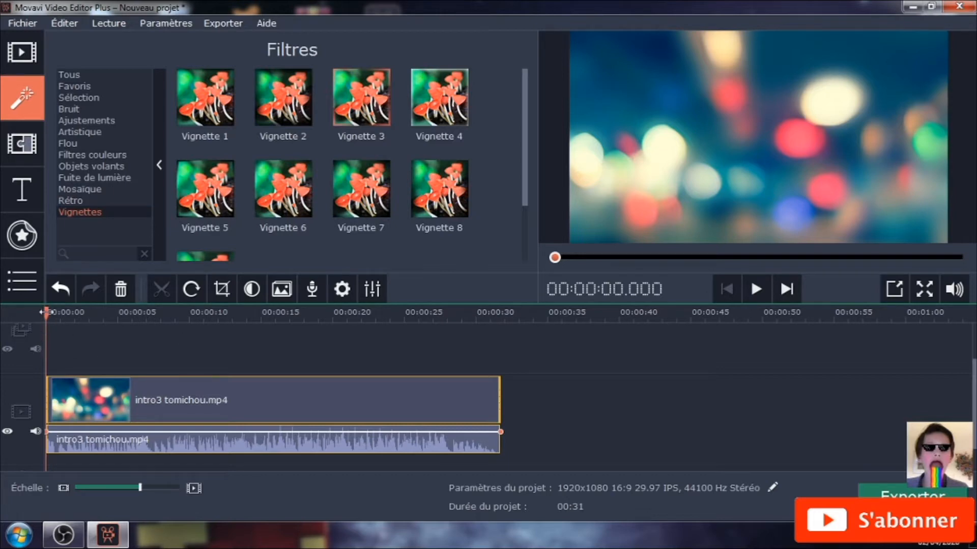
Step: Add a rectangular Masquer effect in mosaic style to the intro clip using Surligner et masquer
double_click(53, 384)
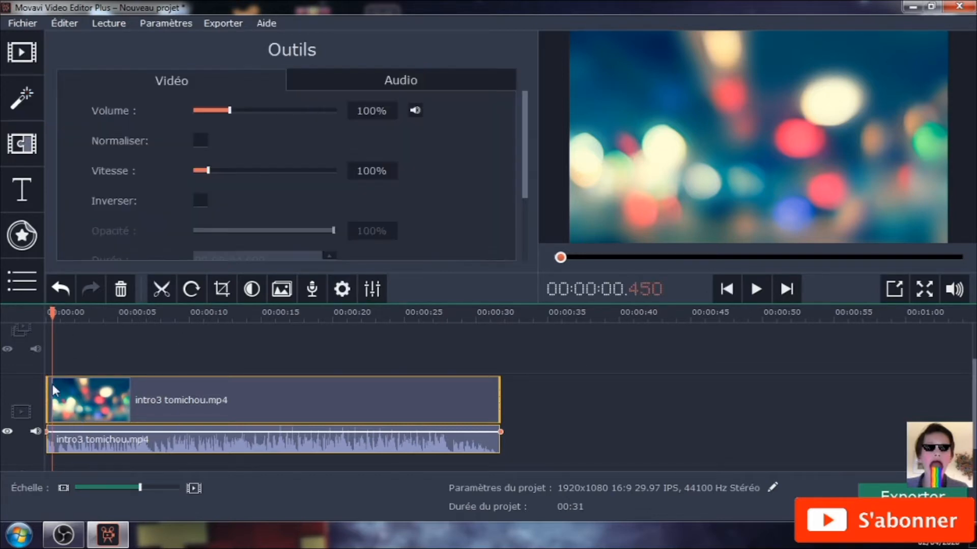
drag(54, 309, 39, 310)
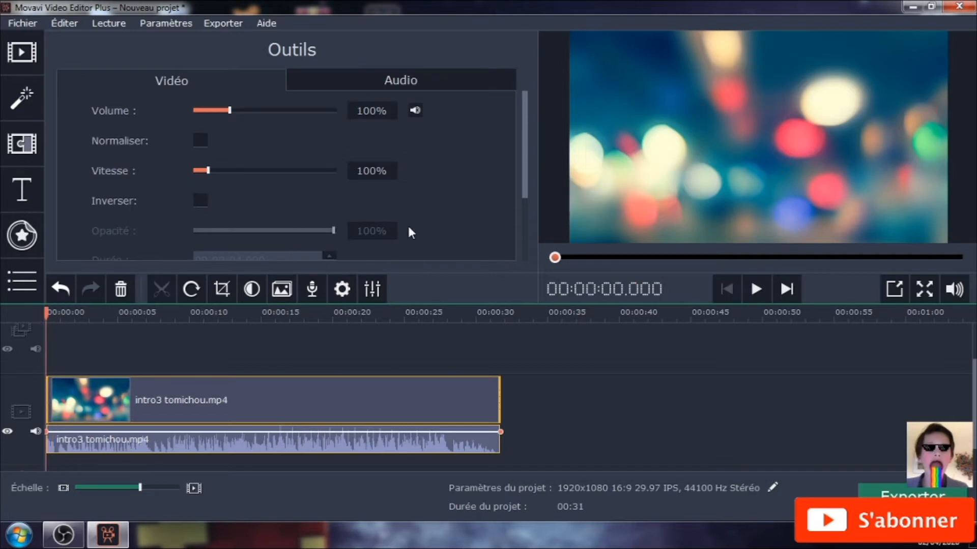
drag(526, 166, 530, 214)
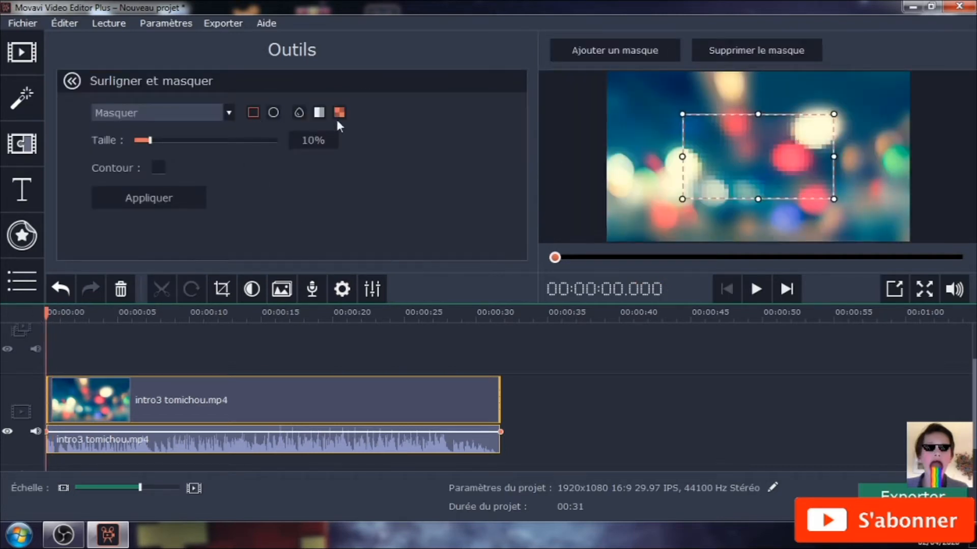
mouse_move(681, 113)
mouse_down()
mouse_move(663, 106)
mouse_move(676, 119)
mouse_up()
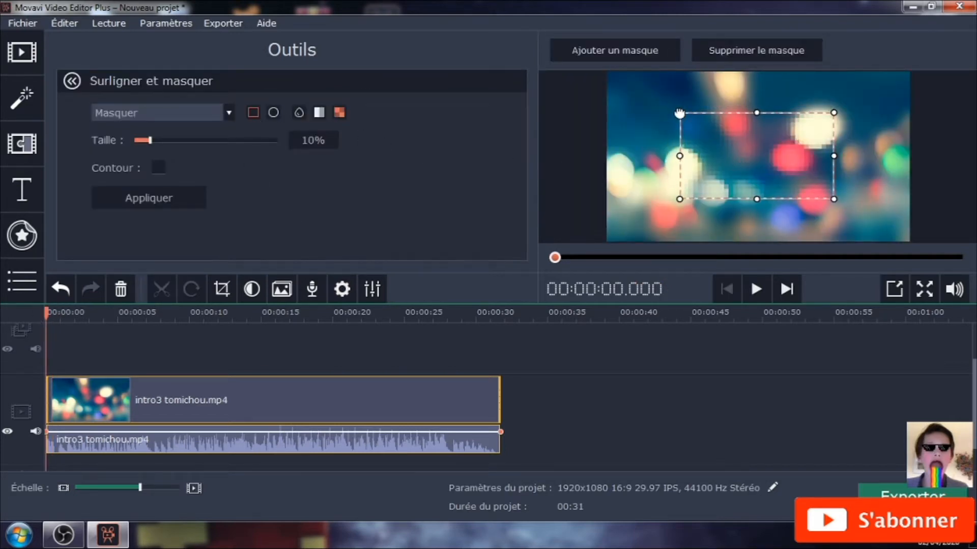
Step: Set the playhead to 00:00:01.550, then shrink the mask and position it over the S'abonner button
click(48, 313)
click(68, 313)
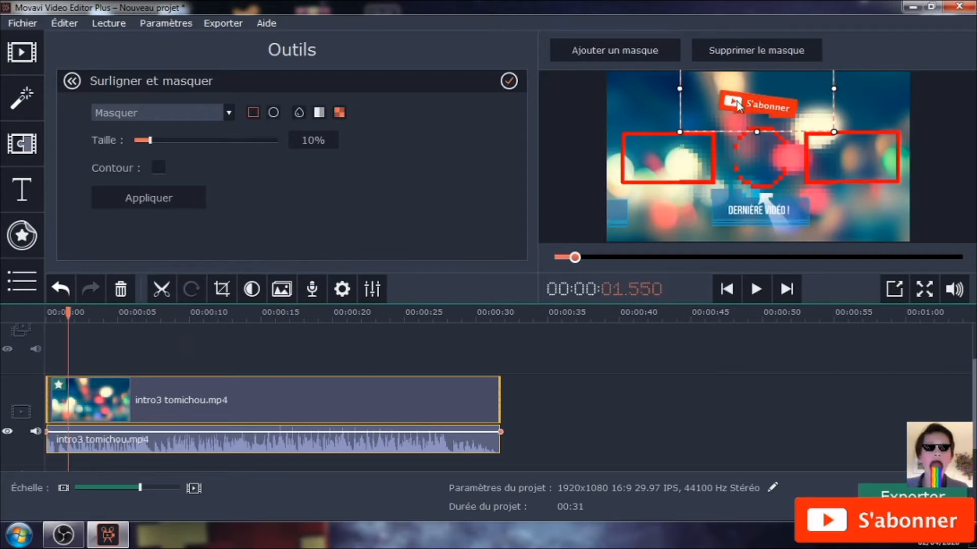
drag(832, 133, 787, 111)
drag(744, 85, 768, 105)
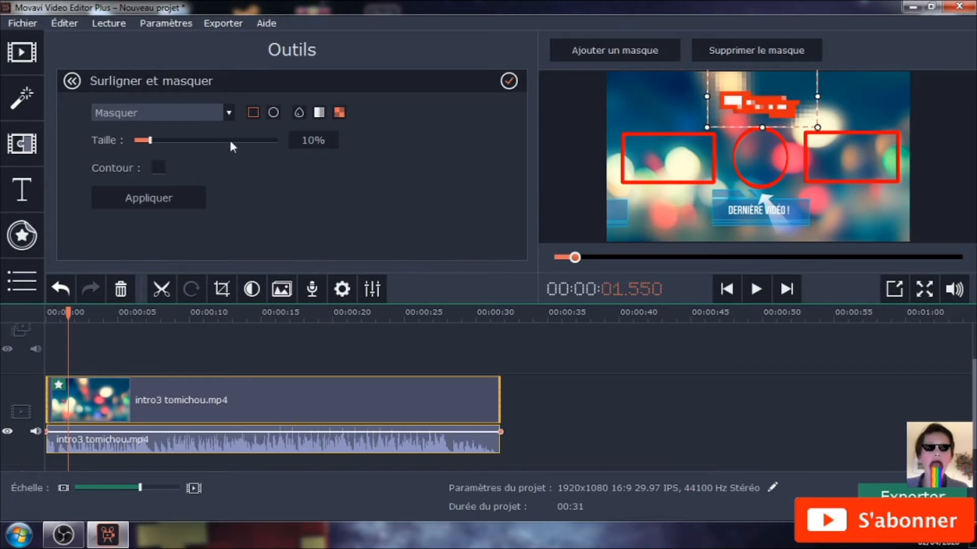
Step: Try the circular shape and the blur and mosaic styles on the Masquer effect
click(273, 112)
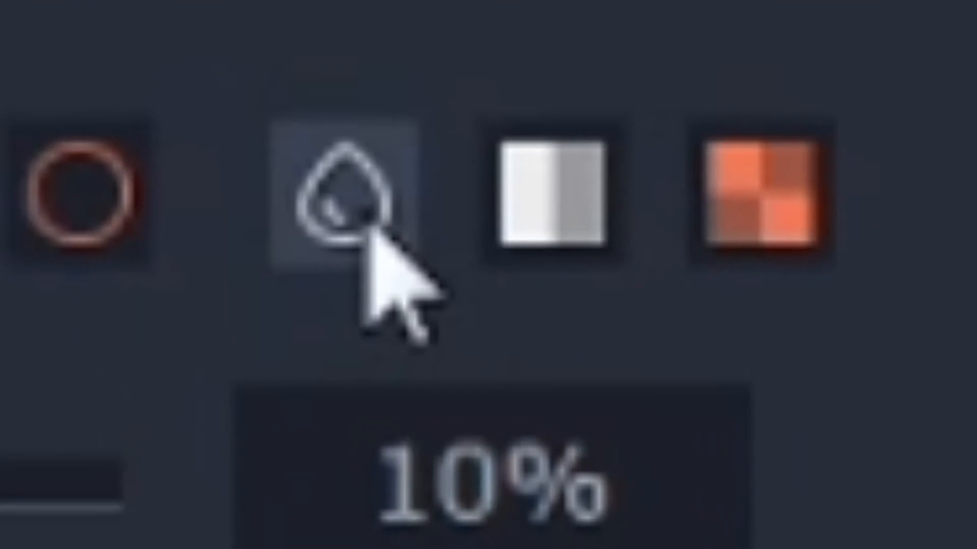
click(365, 230)
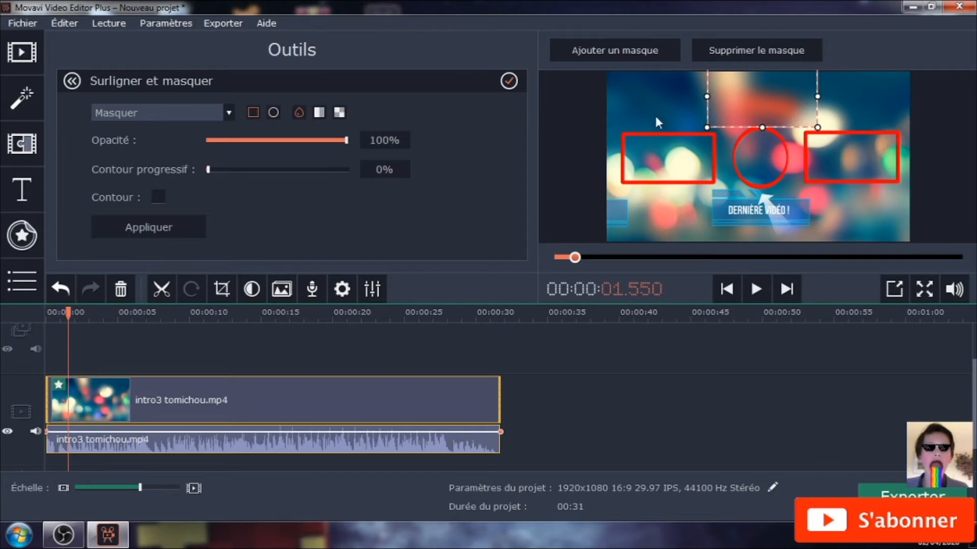
click(339, 112)
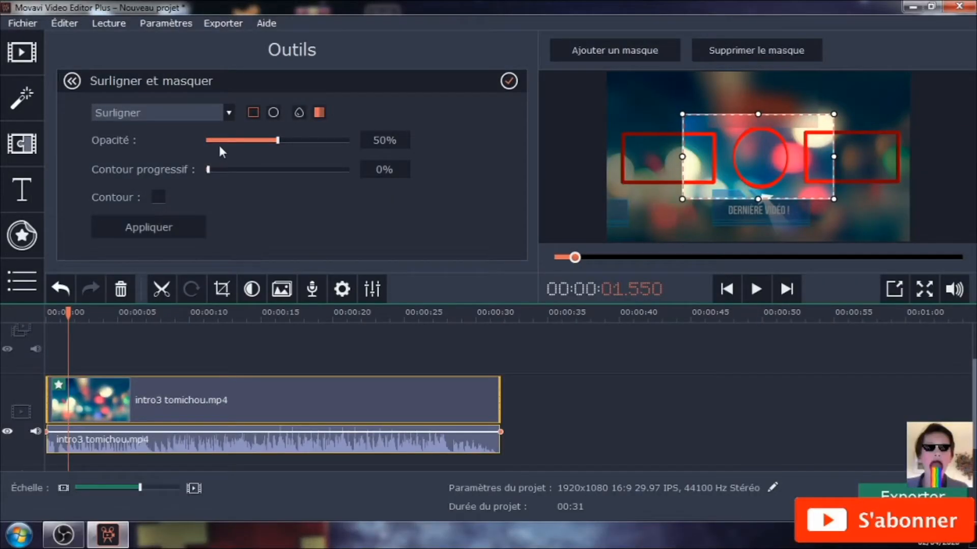
Step: Add a rectangular Surligner effect at 50% opacity, position it over the S'abonner button and apply it
drag(761, 151, 750, 92)
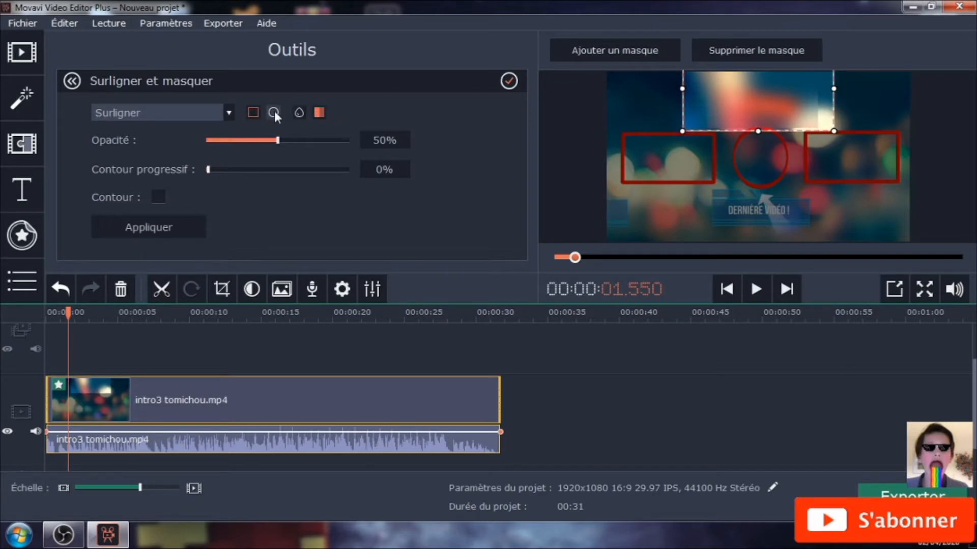
click(509, 81)
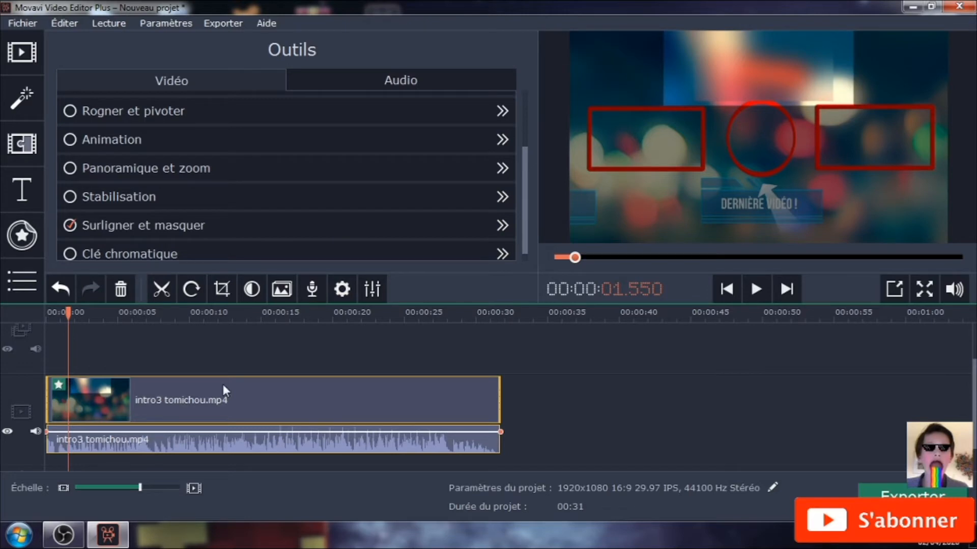
Step: Split the intro clip at 00:00:01.550 and remove the Masquer and Surligner effects from the second part
key(ctrl+b)
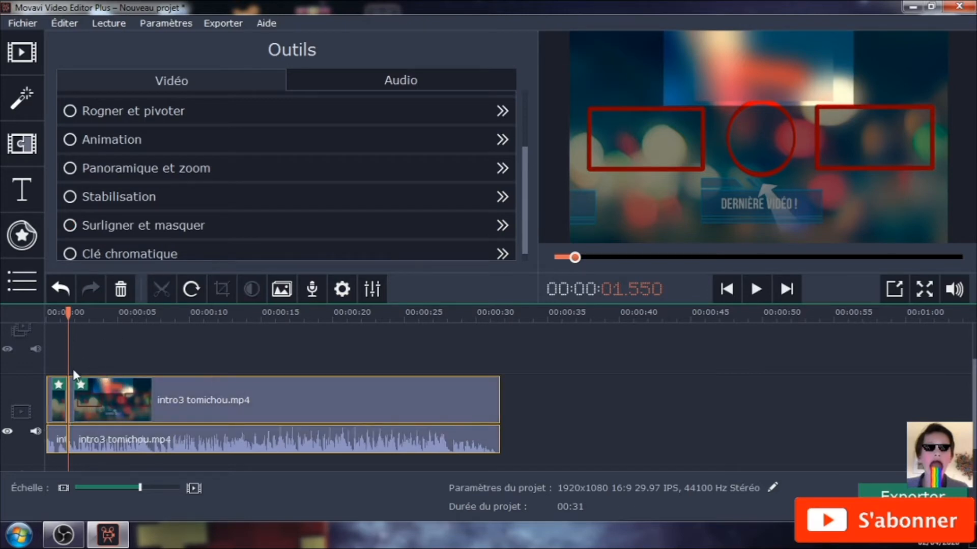
click(80, 386)
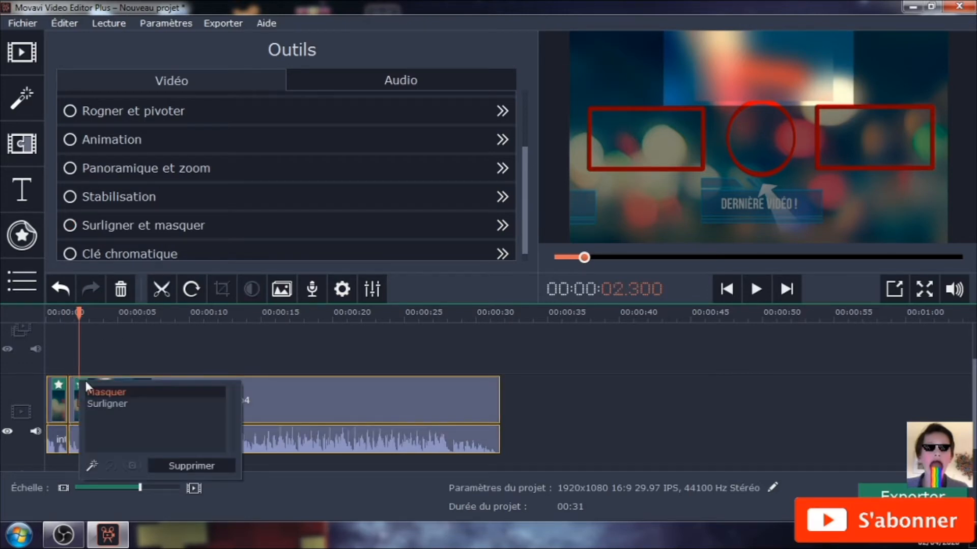
click(176, 464)
click(148, 396)
click(177, 465)
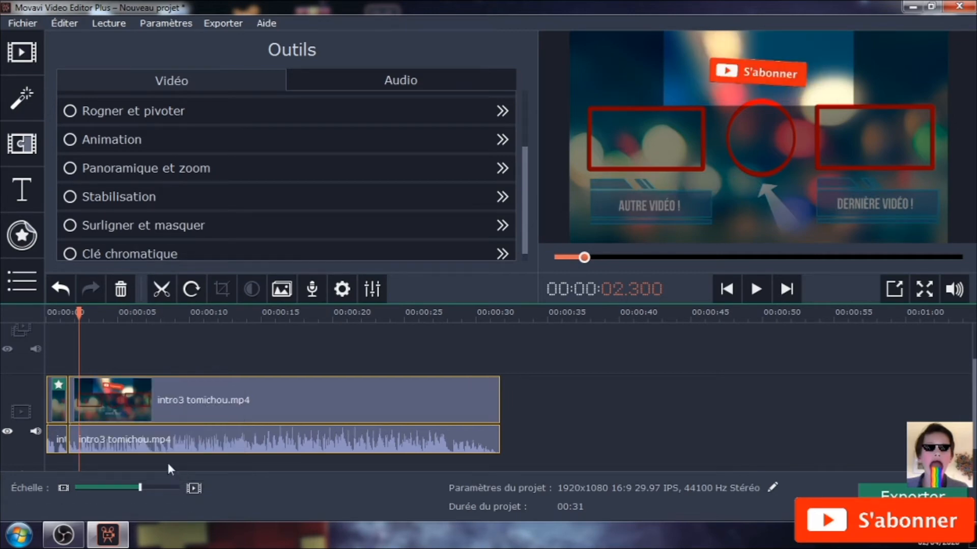
Step: Play the timeline from the start past the cut to check where the effects stop
key(Home)
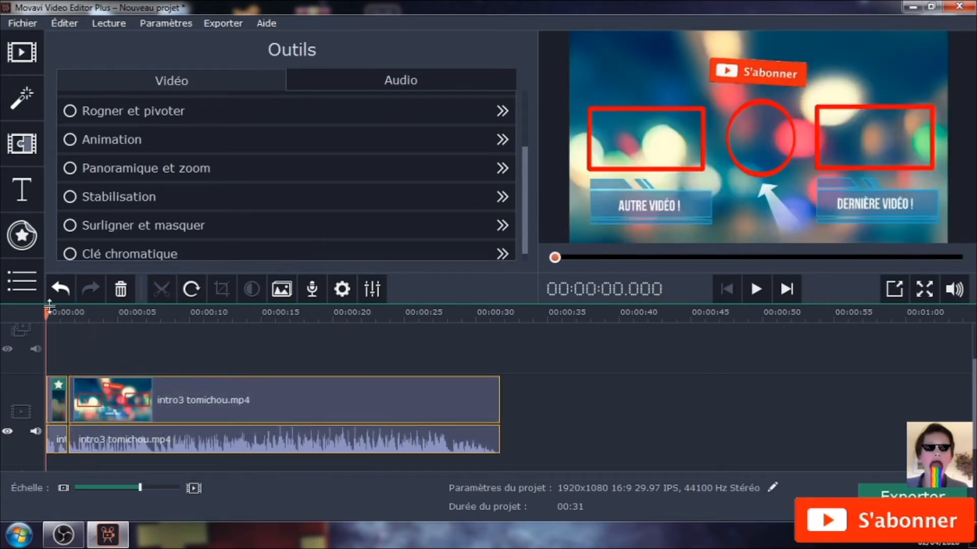
click(756, 289)
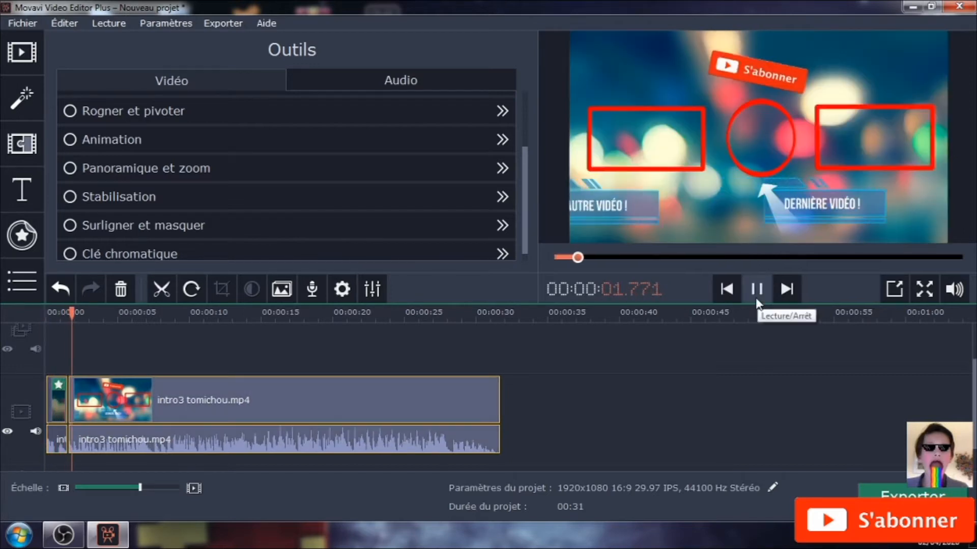
click(756, 294)
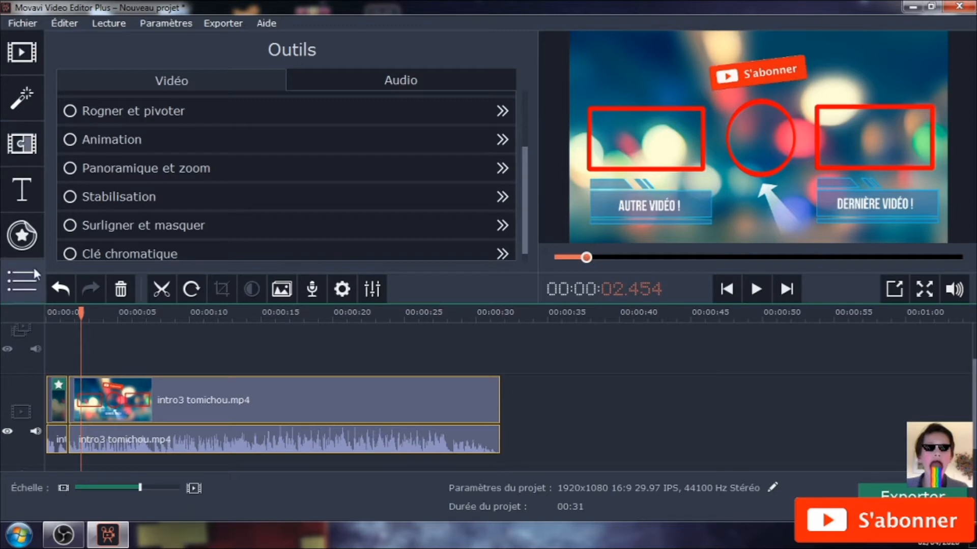
Step: Add a Zoom avant effect from Panoramique et zoom to the second intro segment at about 2.4 seconds
scroll(107, 227, down, 1)
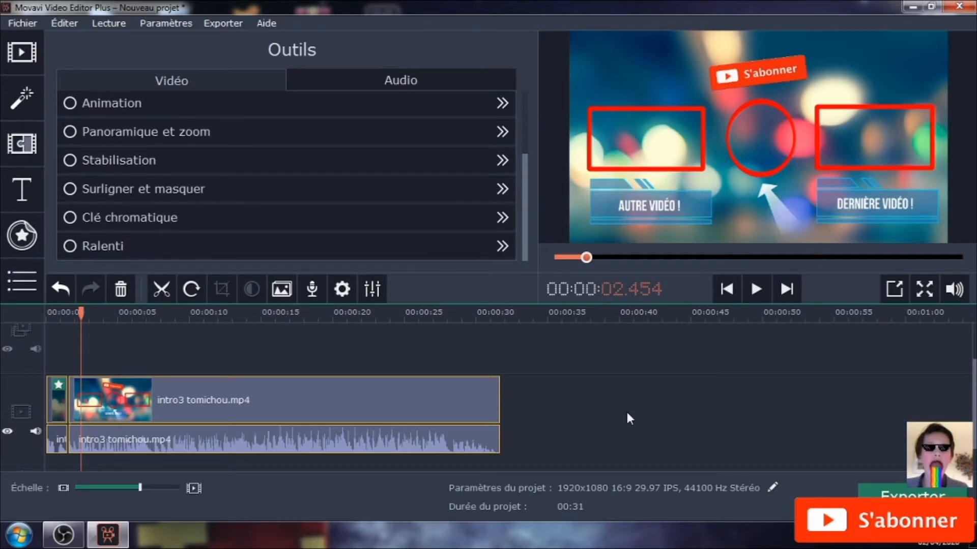
click(80, 394)
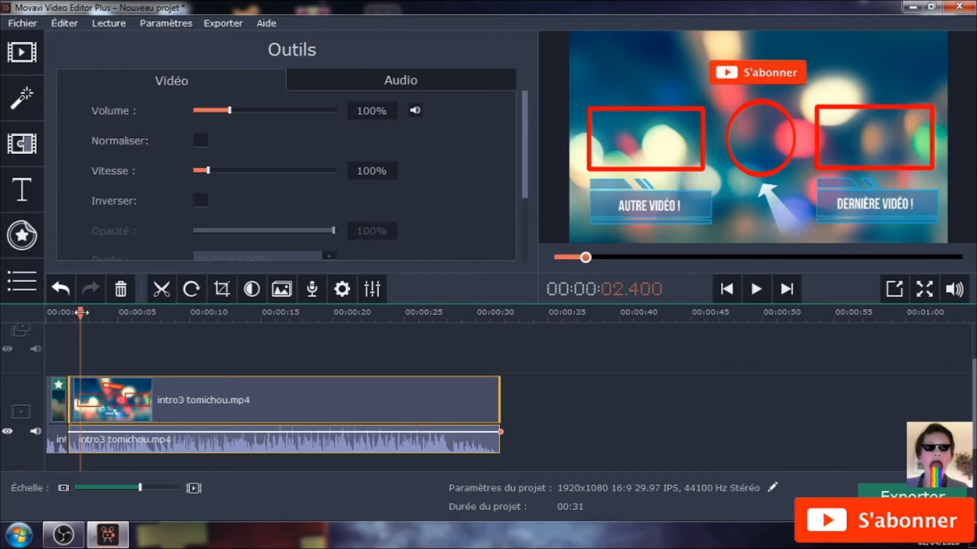
click(82, 311)
click(411, 139)
click(154, 210)
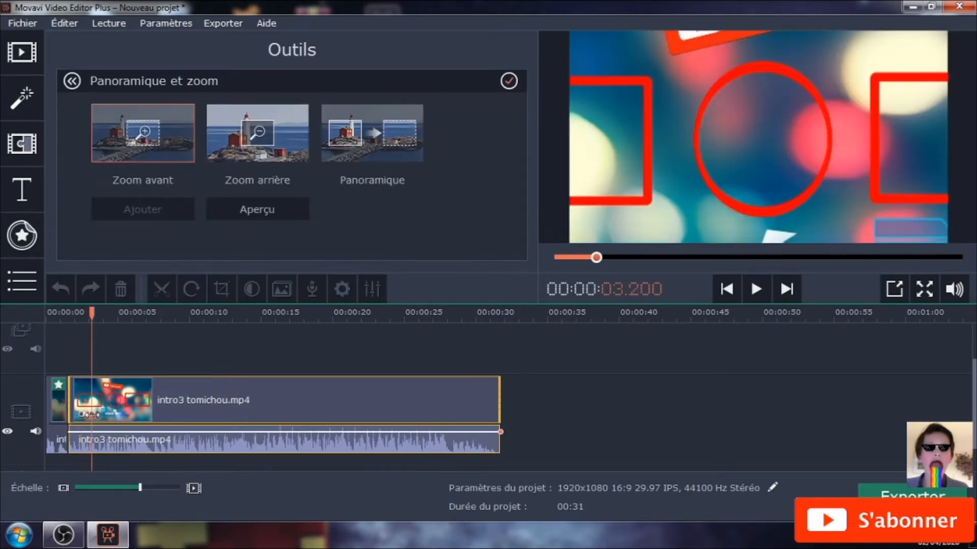
Step: Shift and lengthen the zoom effect along the clip, and fit its zoom frame around the S'abonner button
drag(107, 414, 105, 413)
mouse_move(743, 106)
mouse_down()
mouse_move(722, 103)
mouse_move(732, 65)
mouse_up()
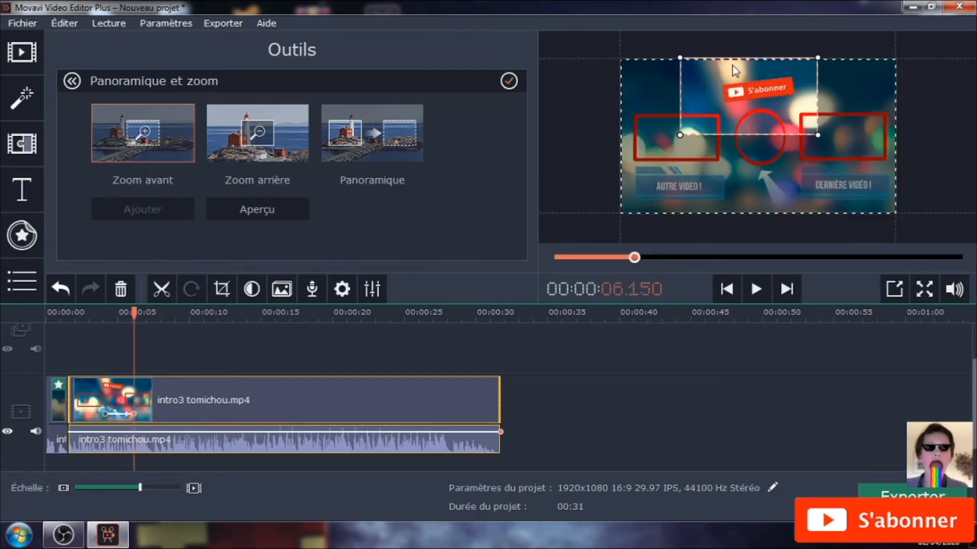
drag(822, 132, 770, 87)
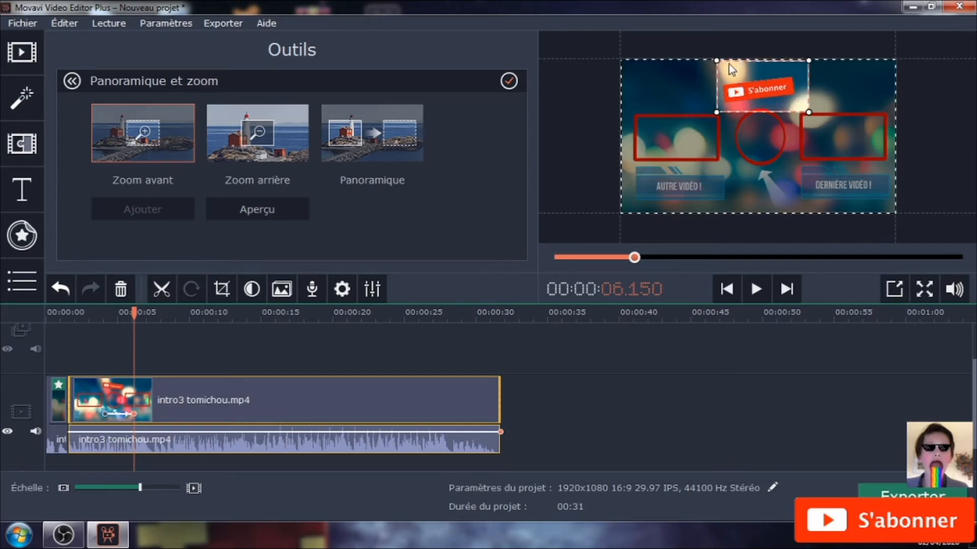
Step: Tighten the zoom frame around the S'abonner button and extend the end of the zoom effect slightly along the clip
drag(716, 60, 723, 64)
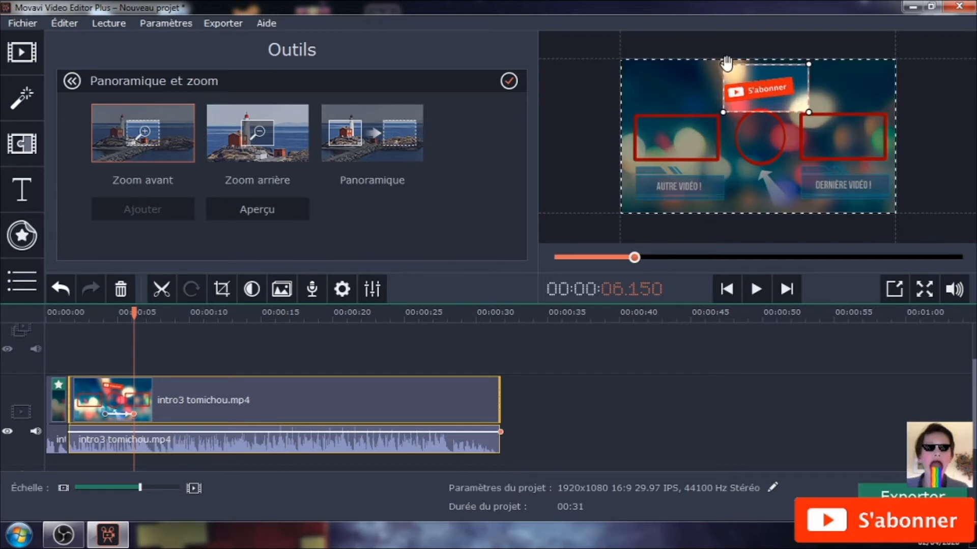
click(572, 327)
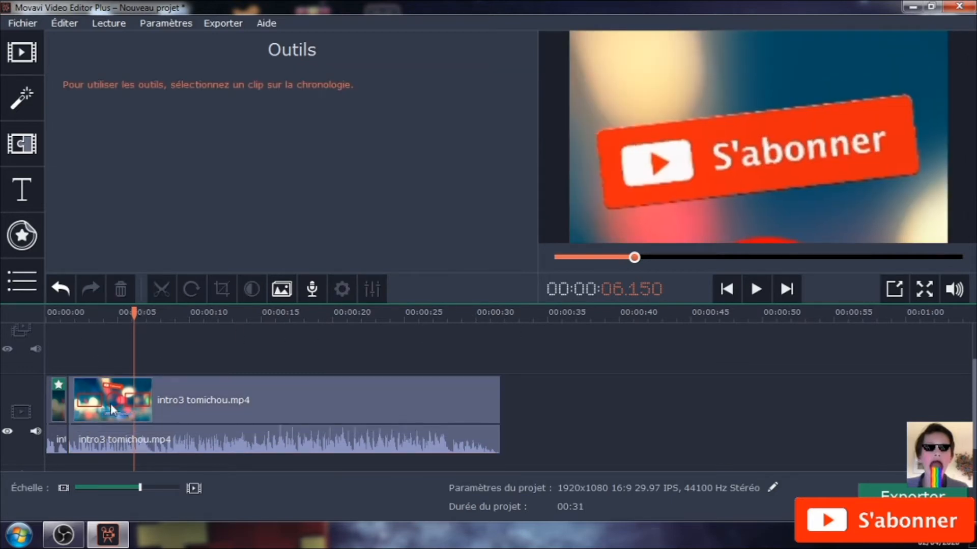
click(115, 406)
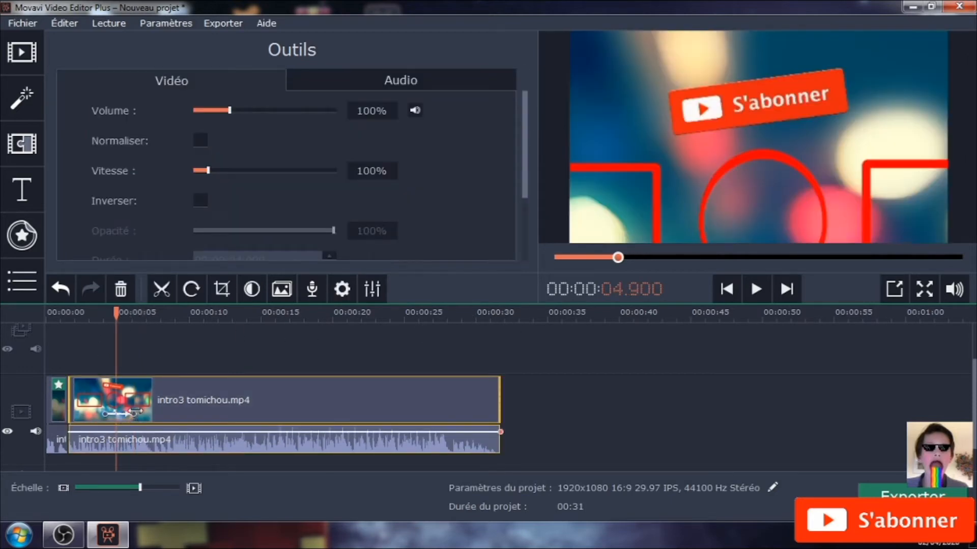
click(138, 412)
Step: Play the second intro segment from just before the zoom effect to check the zoom onto the S'abonner button
drag(138, 312, 97, 311)
click(757, 289)
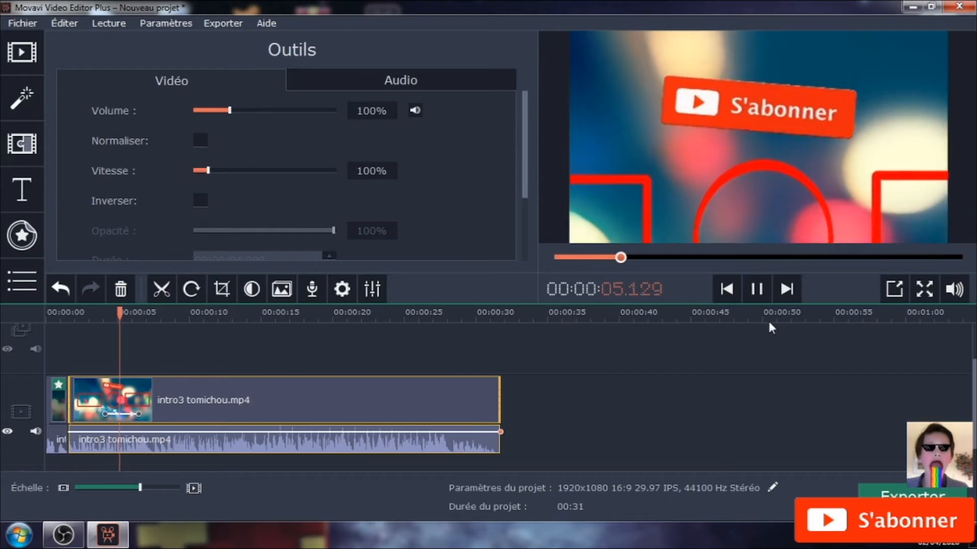
click(755, 290)
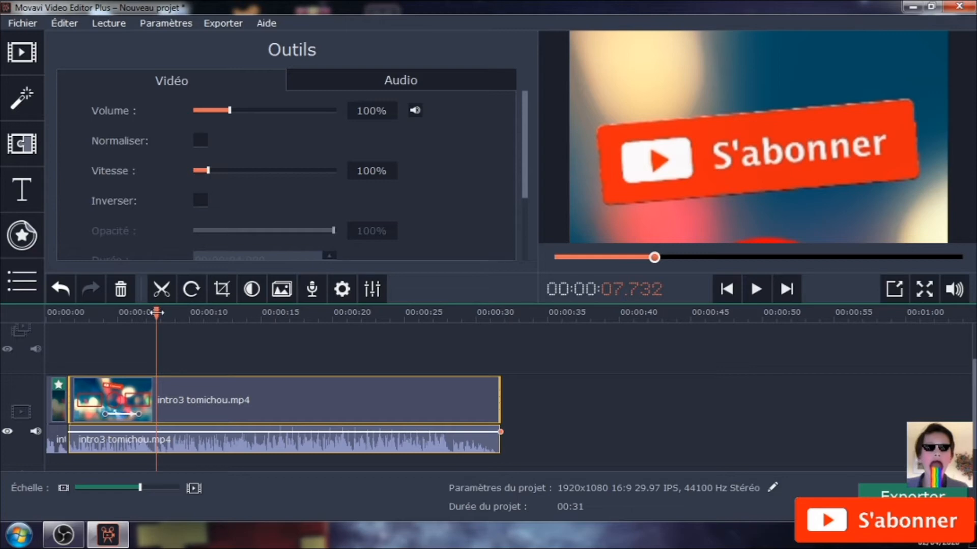
Step: Split the second intro segment at 00:00:06.700
drag(156, 312, 142, 312)
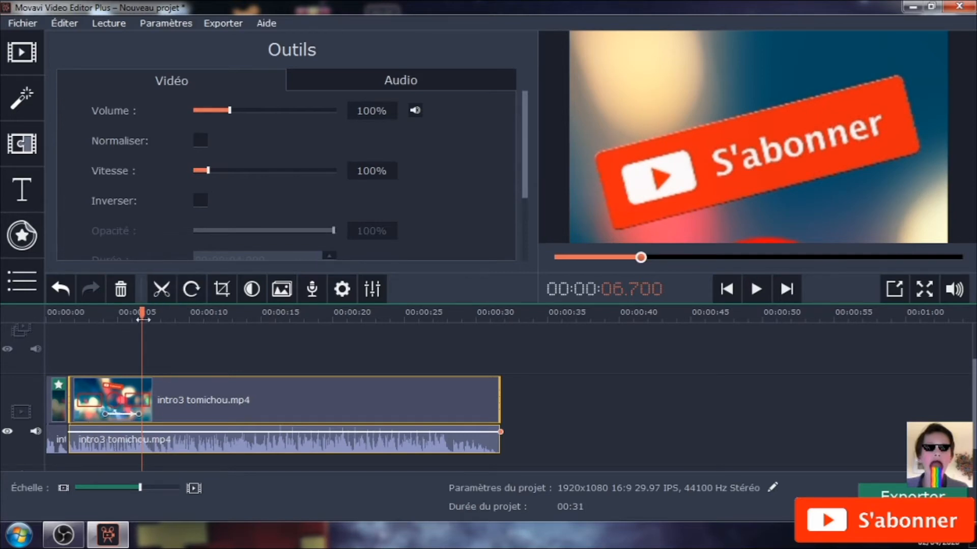
key(ctrl+b)
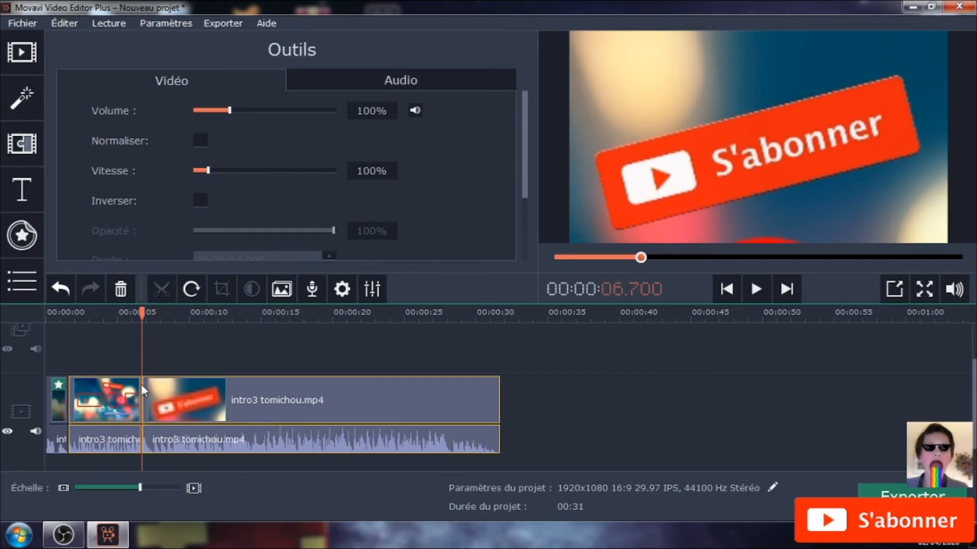
Step: Add a Zoom arrière effect at the start of the segment after the new cut, shorten it, and play it back
click(146, 387)
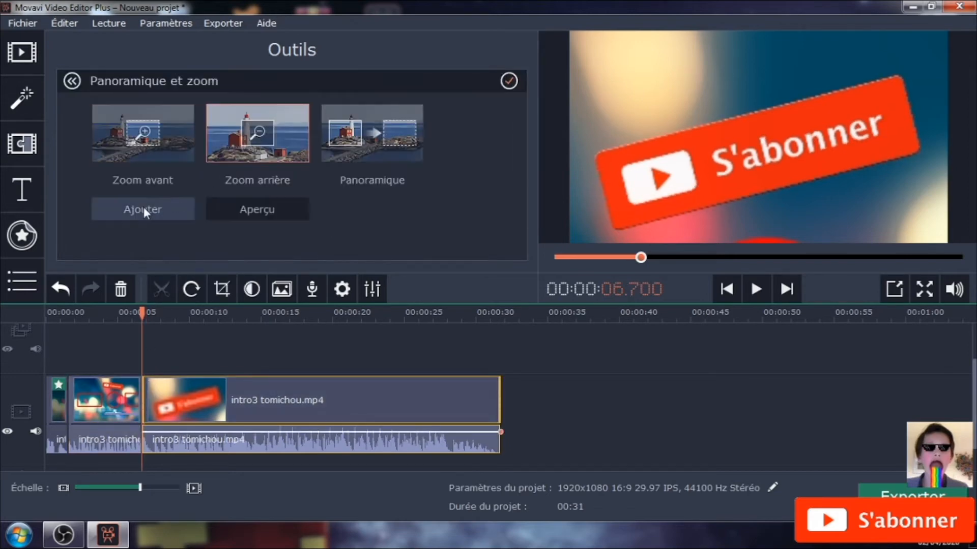
click(144, 207)
drag(171, 414, 133, 418)
click(181, 359)
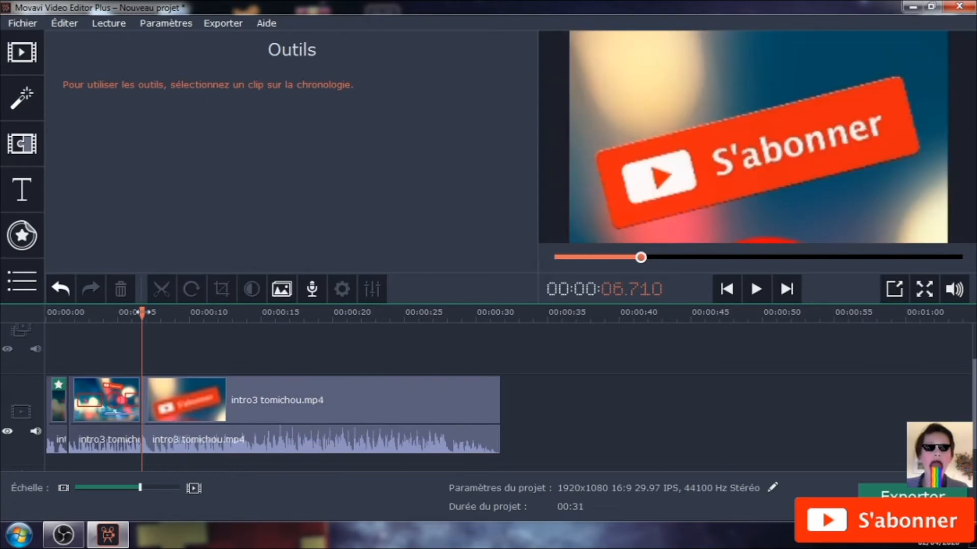
click(94, 312)
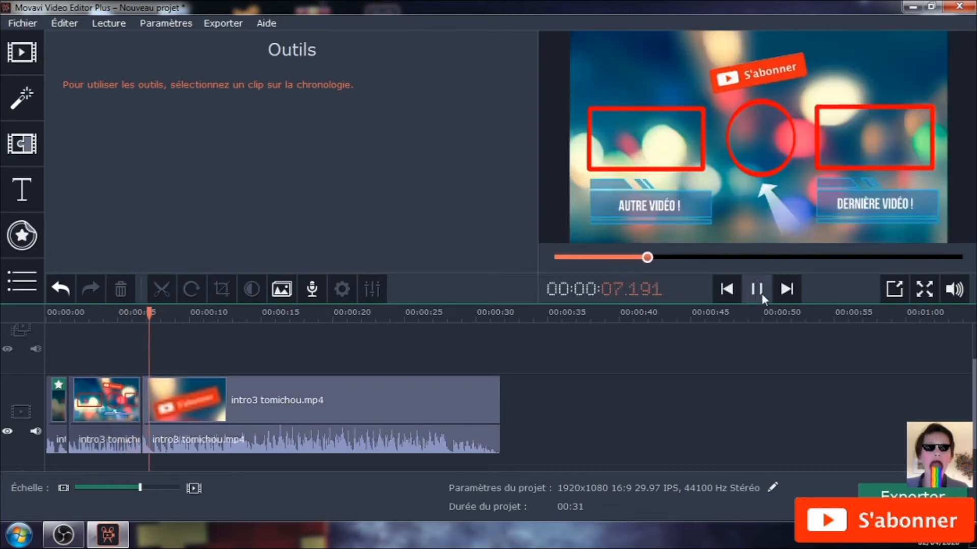
click(756, 292)
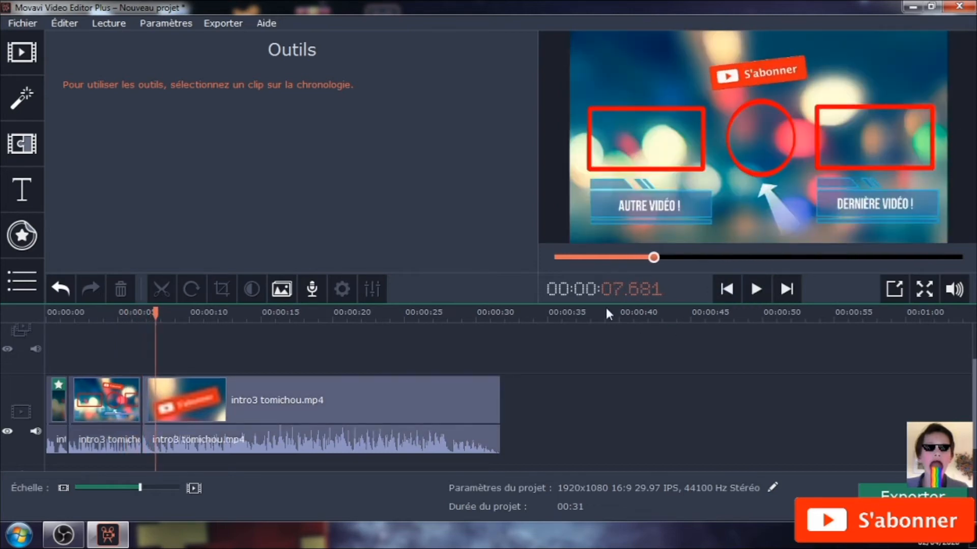
Step: Place the Cercle - extérieur transition between the first two intro segments and play the timeline from the start to check it
click(22, 147)
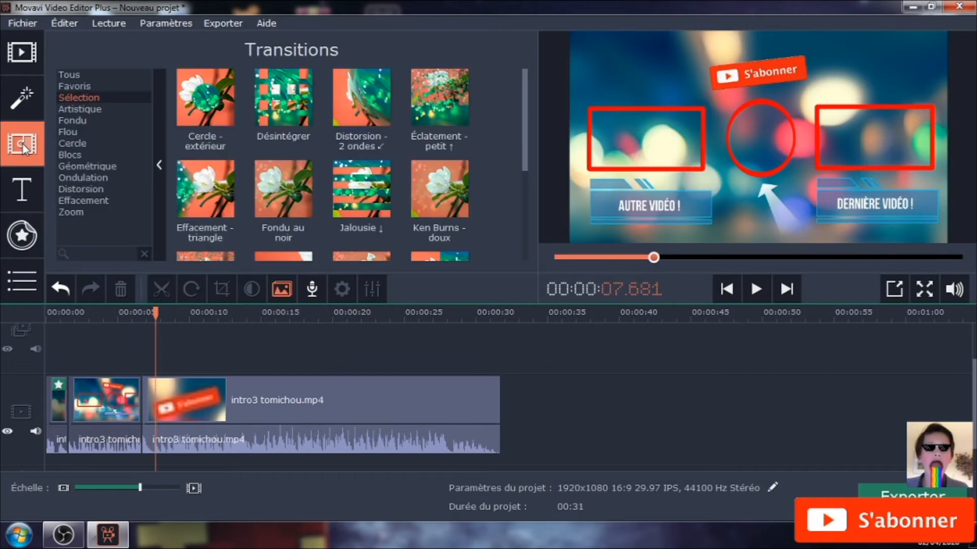
drag(216, 107, 56, 397)
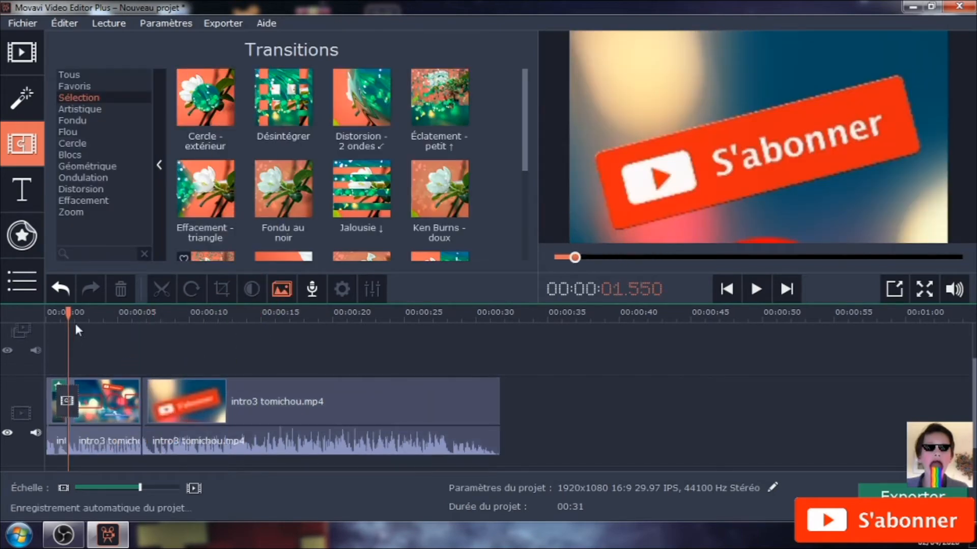
drag(68, 313, 45, 313)
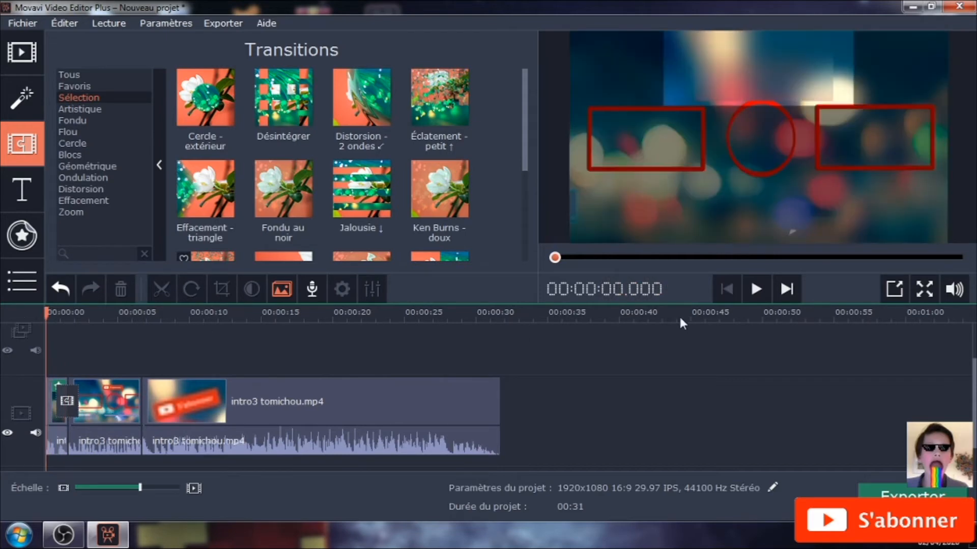
click(756, 289)
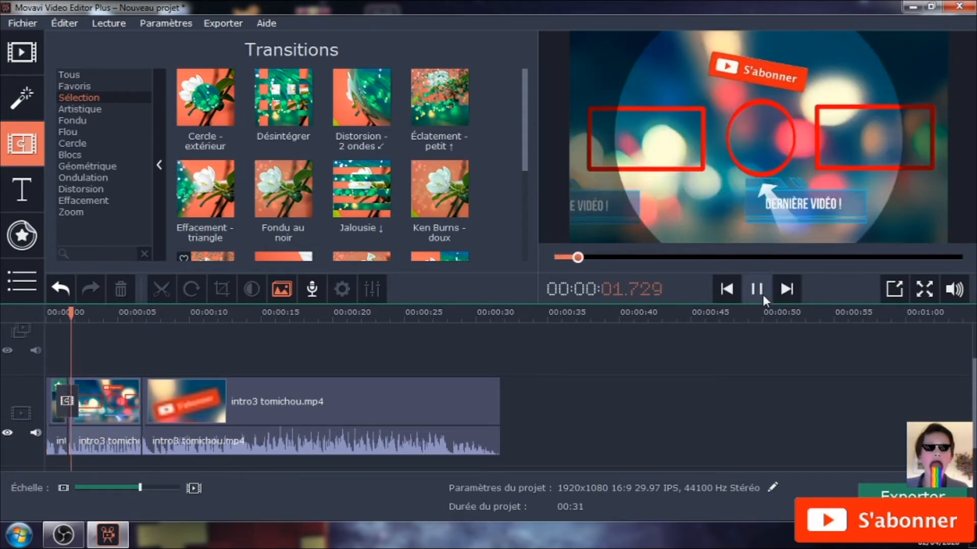
click(762, 294)
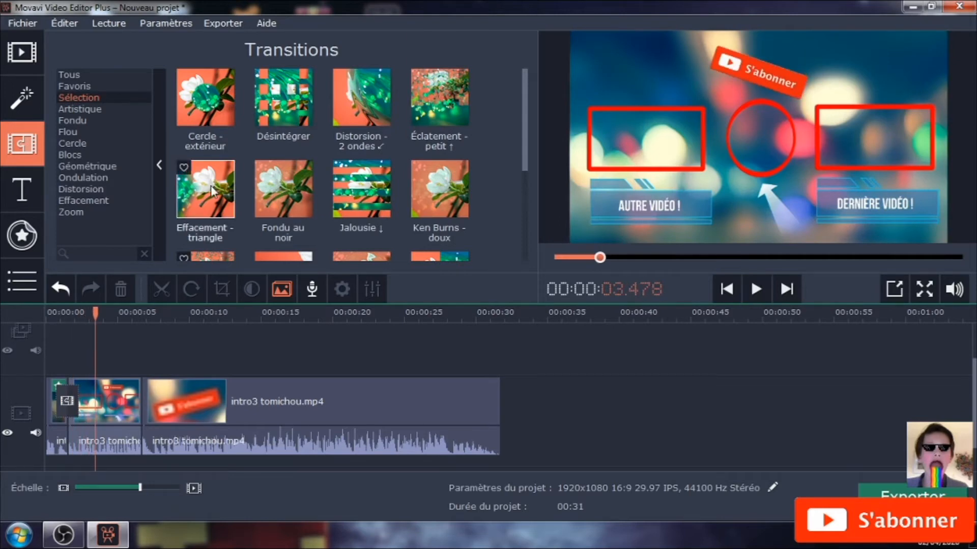
Step: Browse the Effacement and Zoom categories of the transition library
click(114, 200)
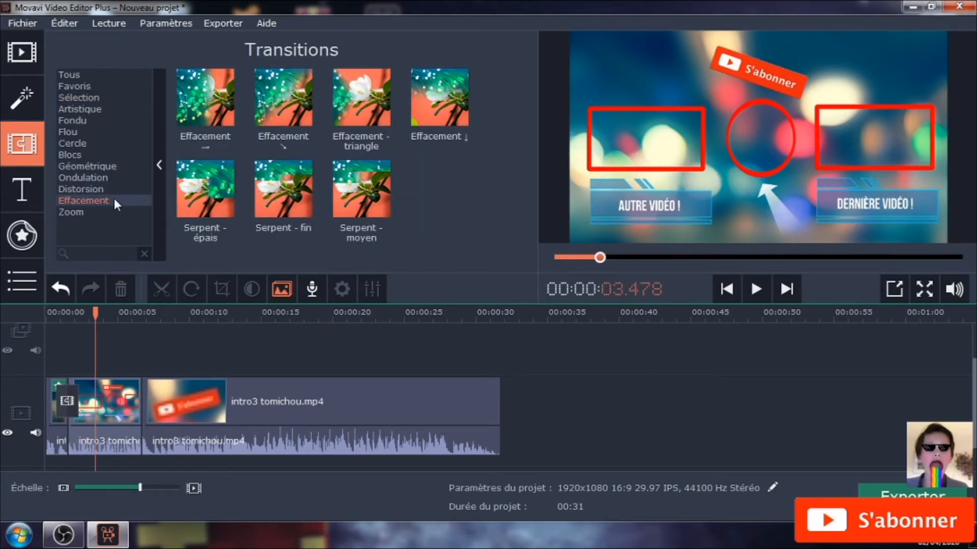
click(104, 210)
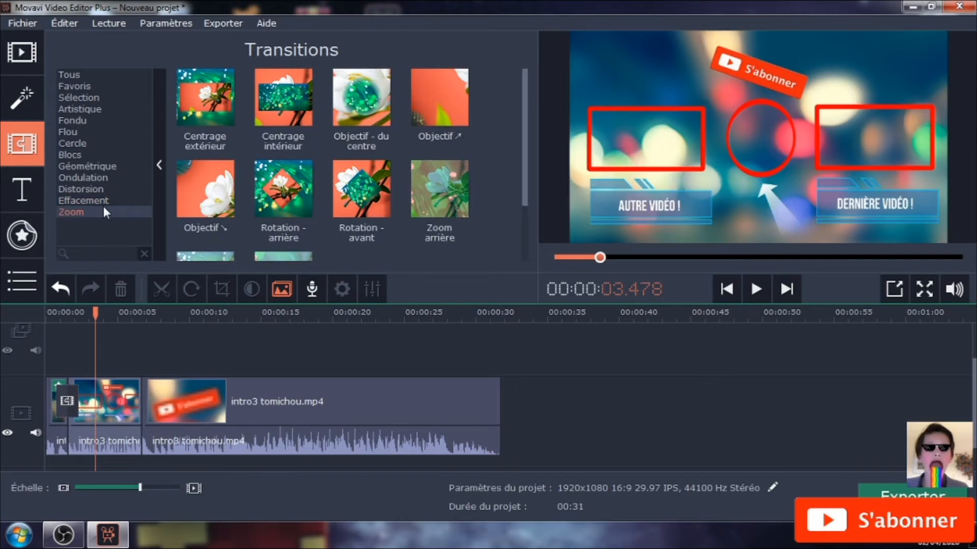
scroll(402, 137, down, 2)
scroll(402, 137, up, 1)
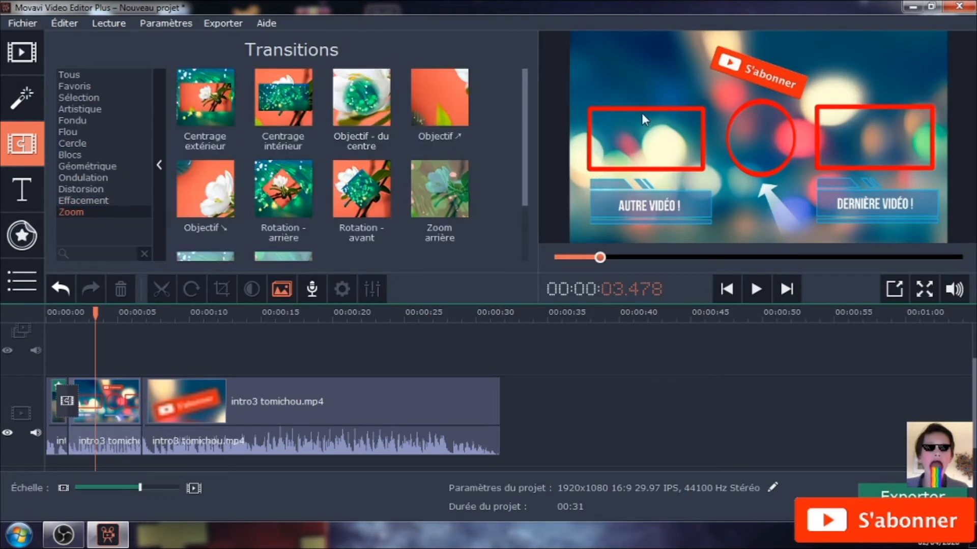
Step: Add a Bulle de pensée 1 title at 00:00:06.700 and change its text to "C important"
click(27, 103)
click(21, 192)
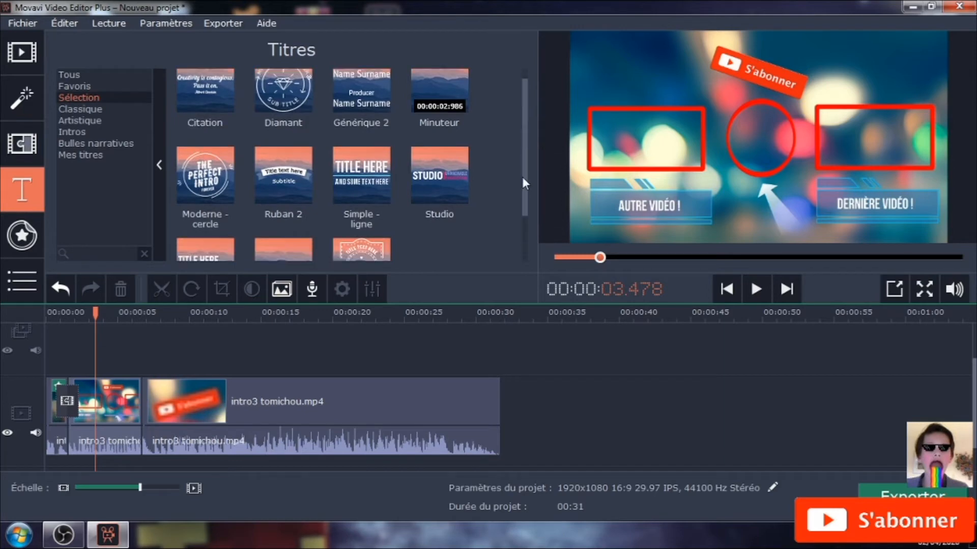
click(97, 72)
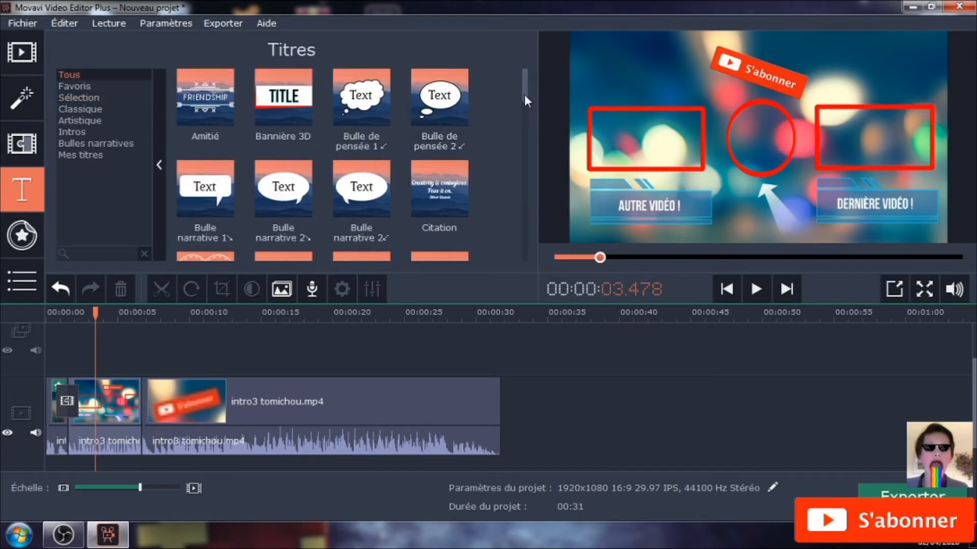
drag(374, 117, 175, 343)
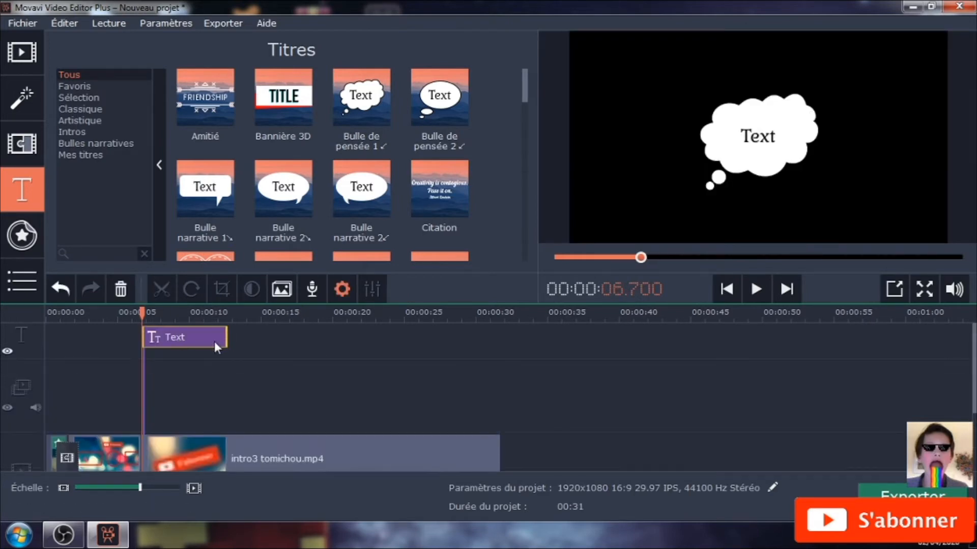
double_click(169, 335)
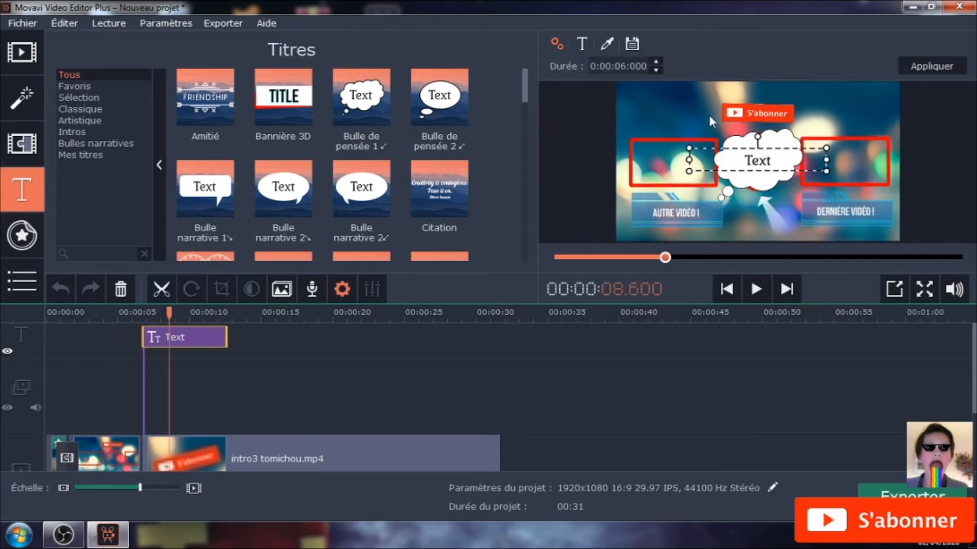
double_click(746, 163)
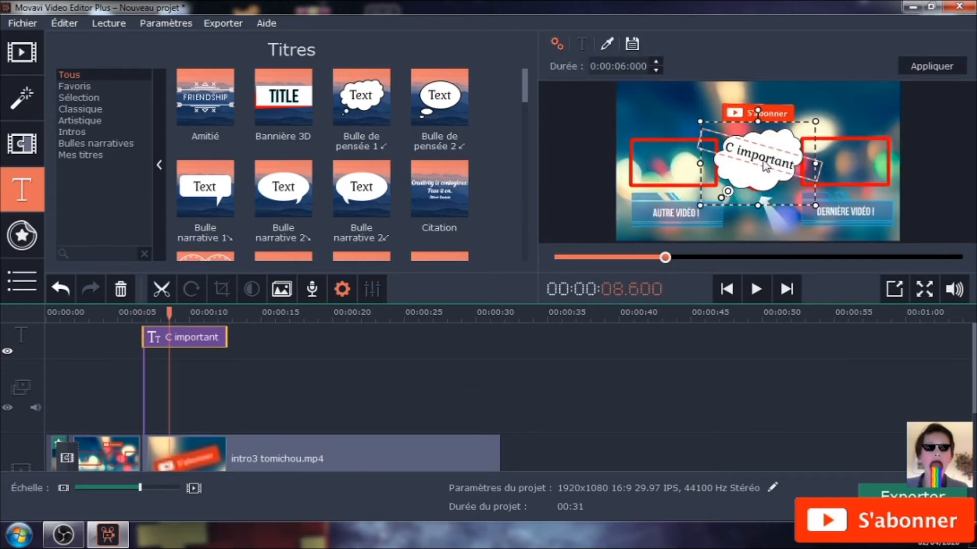
Step: Rotate the "C important" thought bubble clockwise and move it to the upper-right corner of the picture, above the DERNIÈRE VIDÉO frame
drag(748, 186, 796, 159)
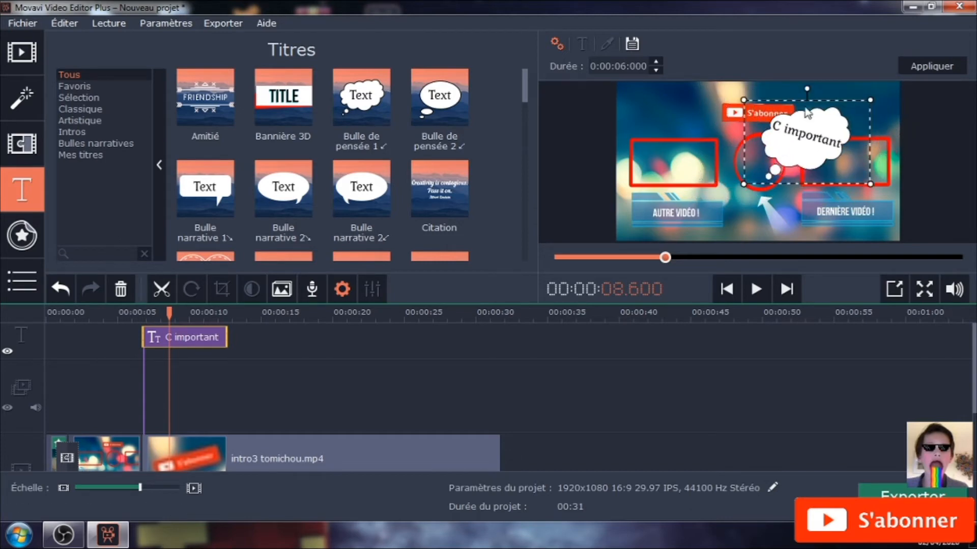
drag(815, 90, 837, 117)
drag(797, 145, 847, 127)
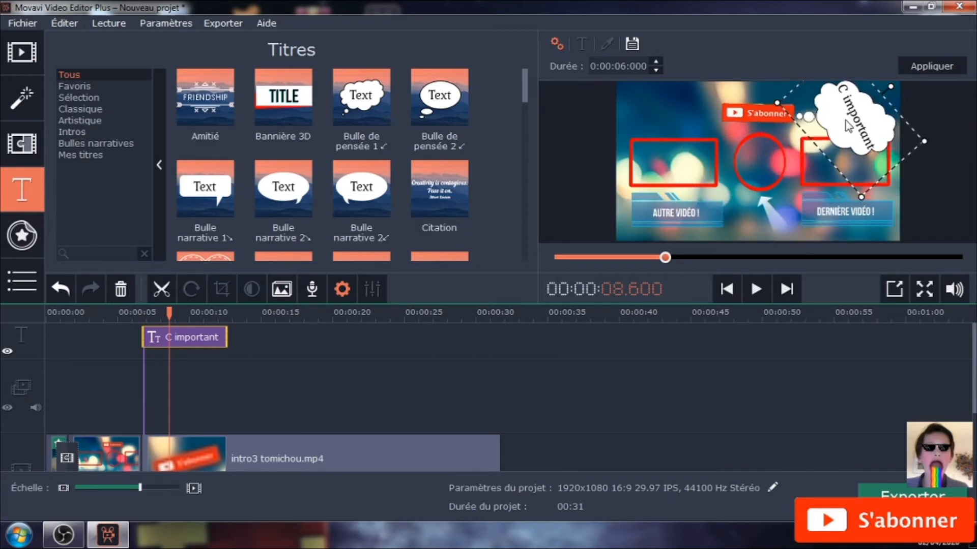
click(670, 118)
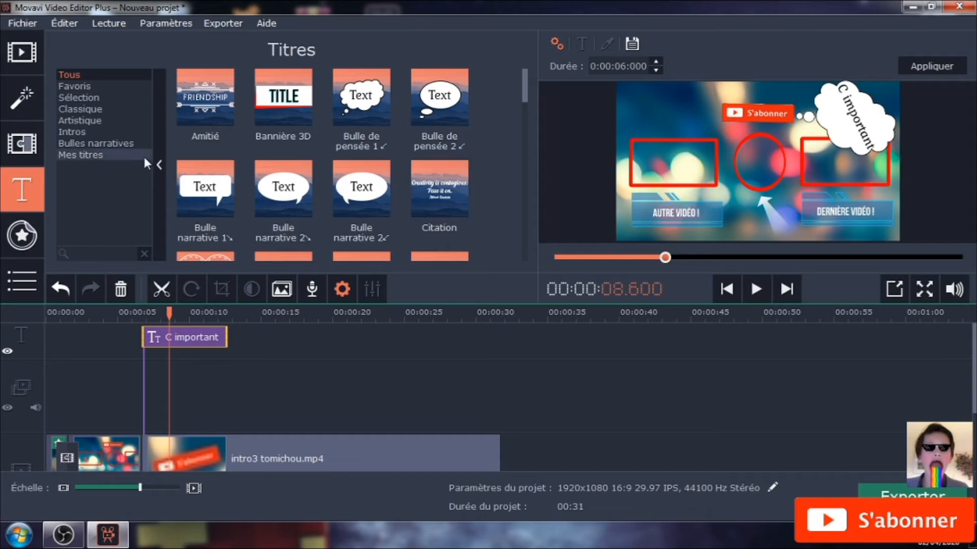
Step: Examine the title presets in the Sélection, Classique, Artistique and Intros categories
mouse_move(521, 87)
mouse_down()
mouse_move(525, 100)
mouse_move(526, 86)
mouse_up()
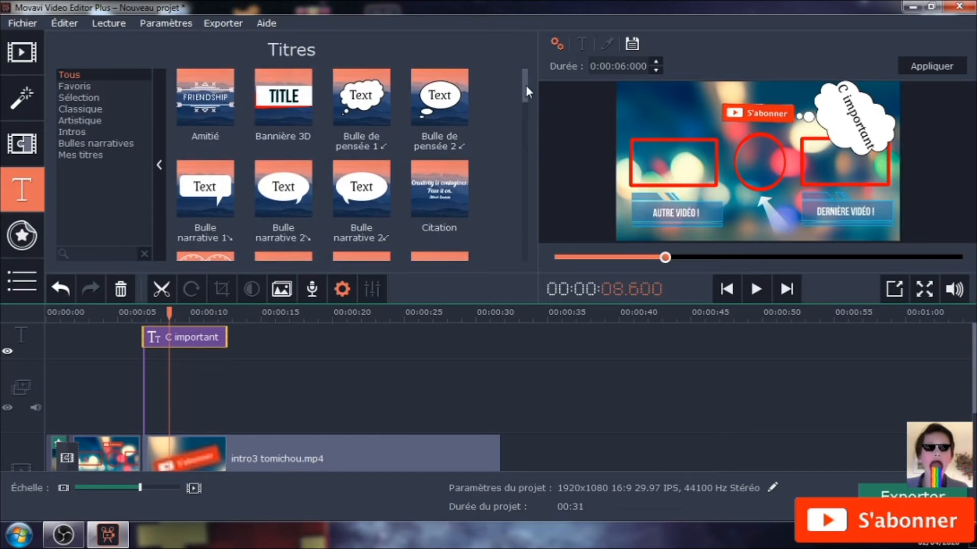
click(111, 98)
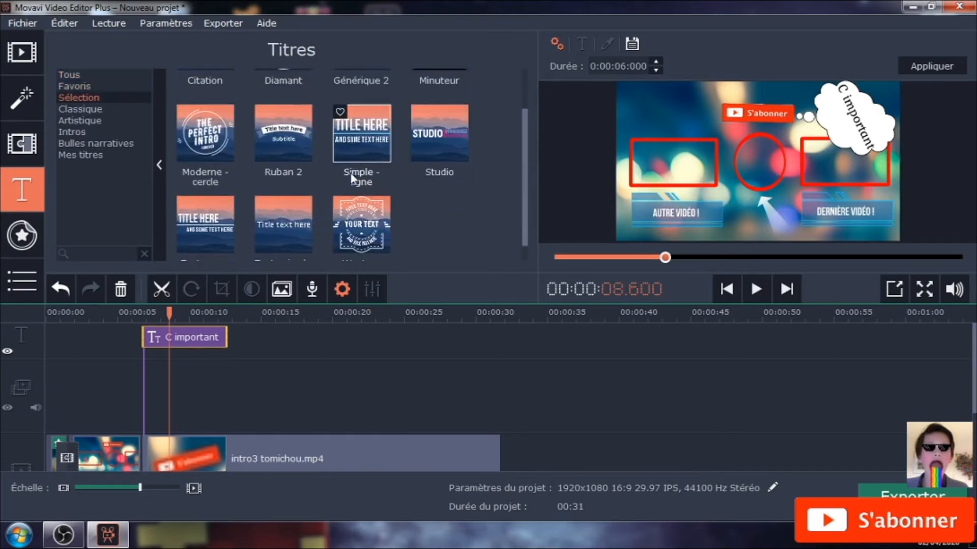
scroll(352, 178, down, 1)
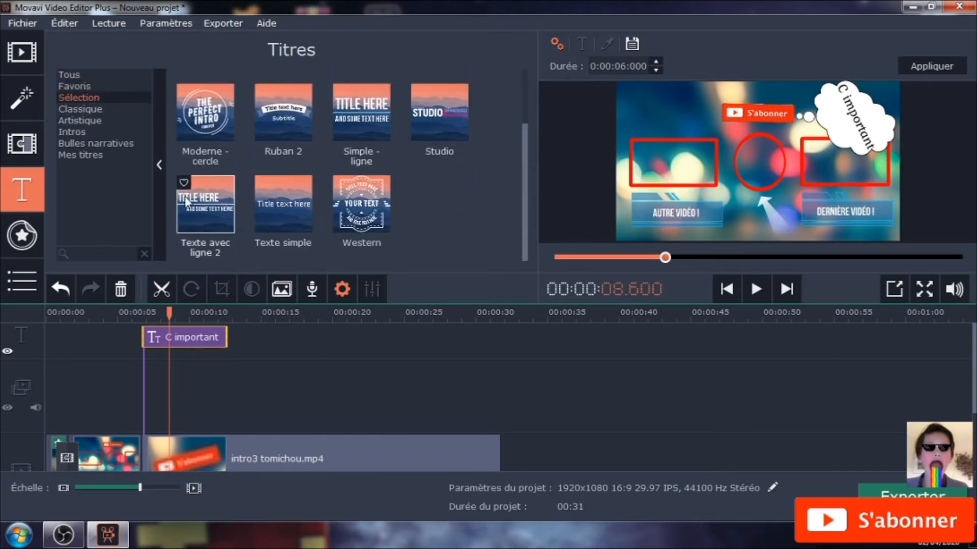
click(100, 108)
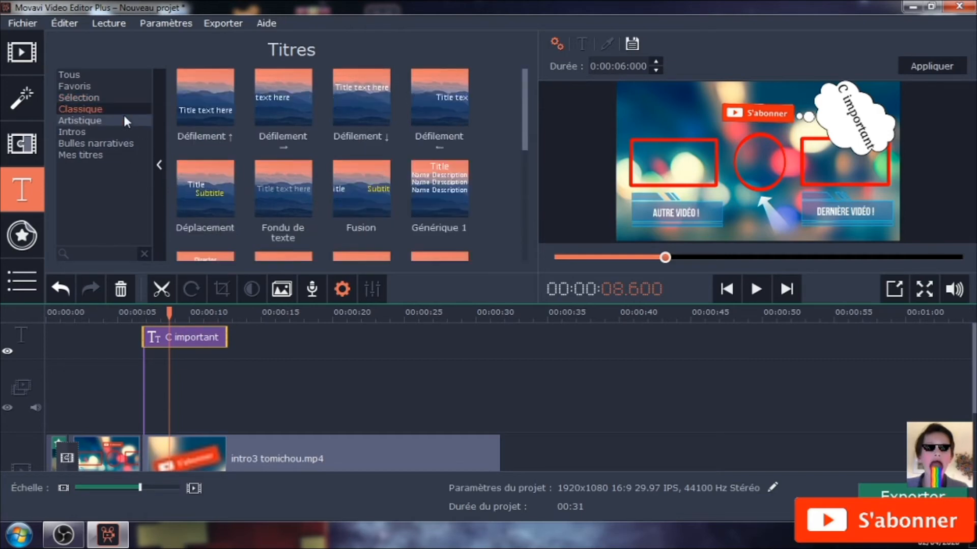
scroll(347, 204, down, 3)
scroll(423, 183, up, 3)
scroll(412, 203, up, 1)
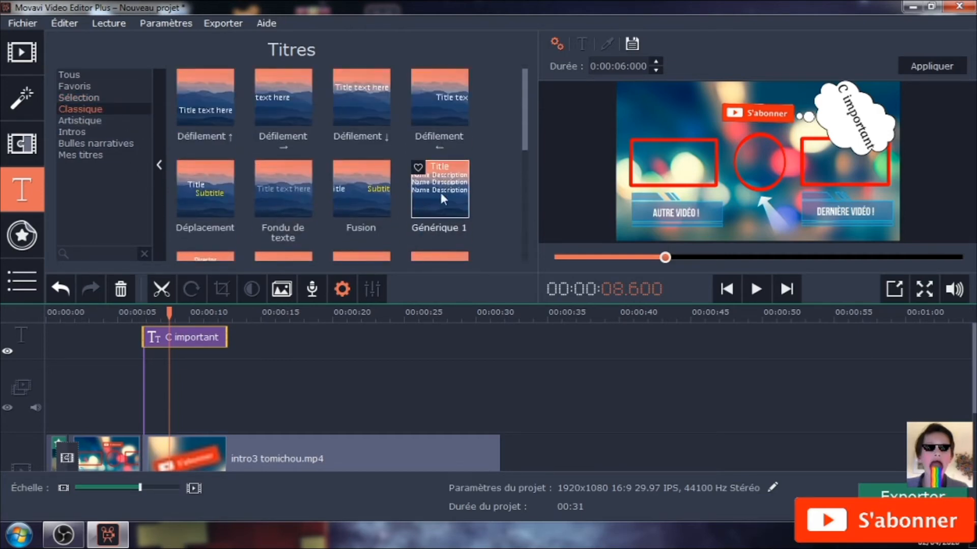
click(138, 120)
click(136, 133)
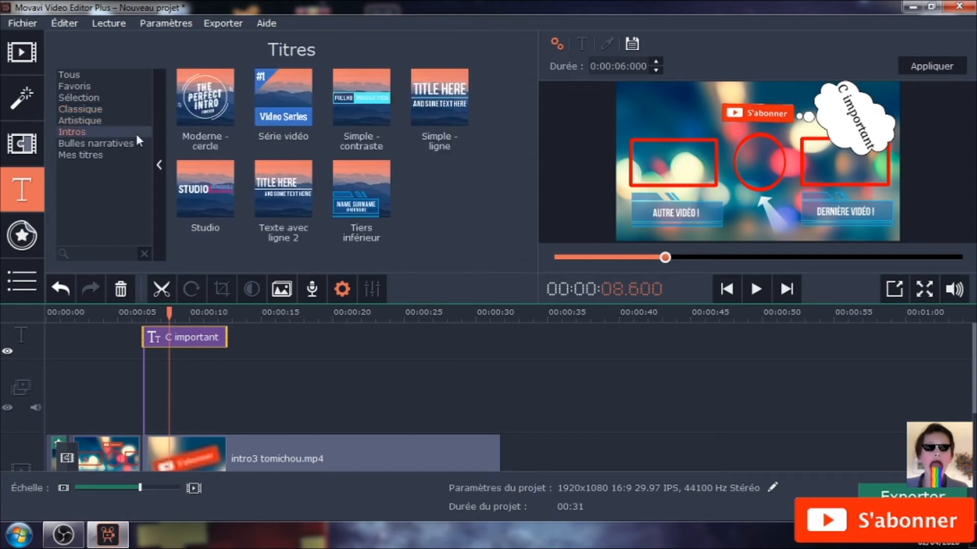
Step: Add a Simple - contraste title directly after the "C important" title and replace its first text with "TOMICHOU"
drag(371, 92, 230, 336)
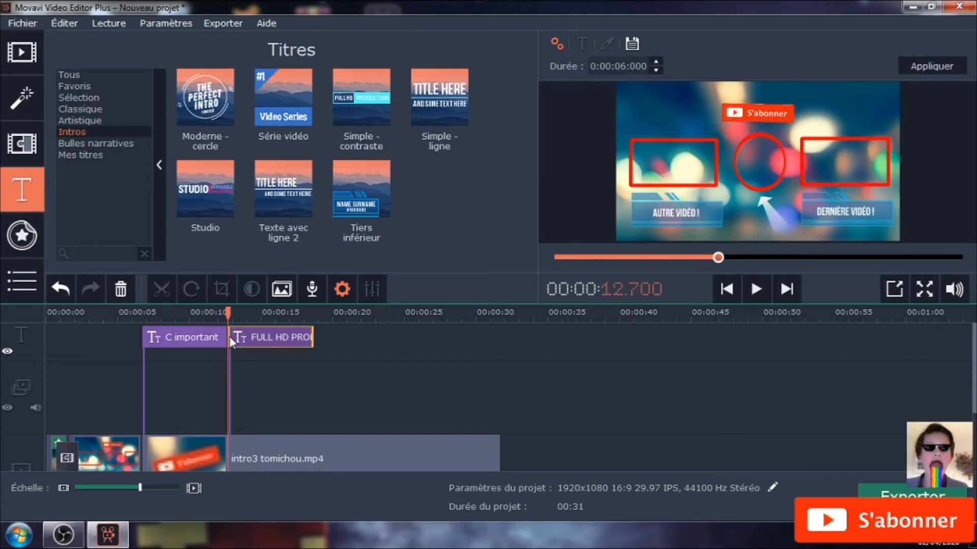
click(265, 334)
double_click(713, 164)
key(ctrl+a)
text(TOMICHOU)
drag(660, 173, 644, 173)
click(681, 193)
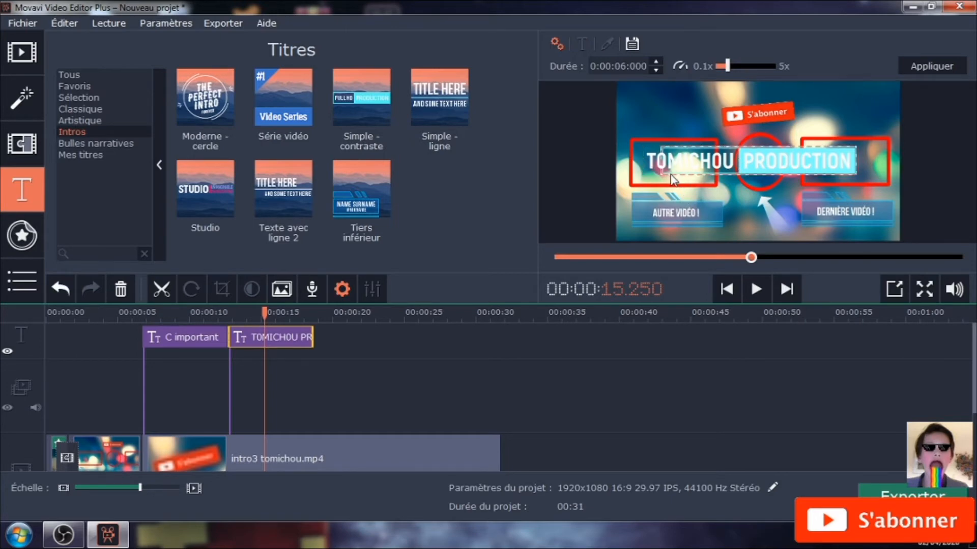
Step: Move the TOMICHOU text to the picture's left edge and widen the title's banner leftward to enclose it
click(660, 161)
drag(660, 162, 612, 219)
drag(668, 163, 608, 160)
drag(648, 226, 664, 162)
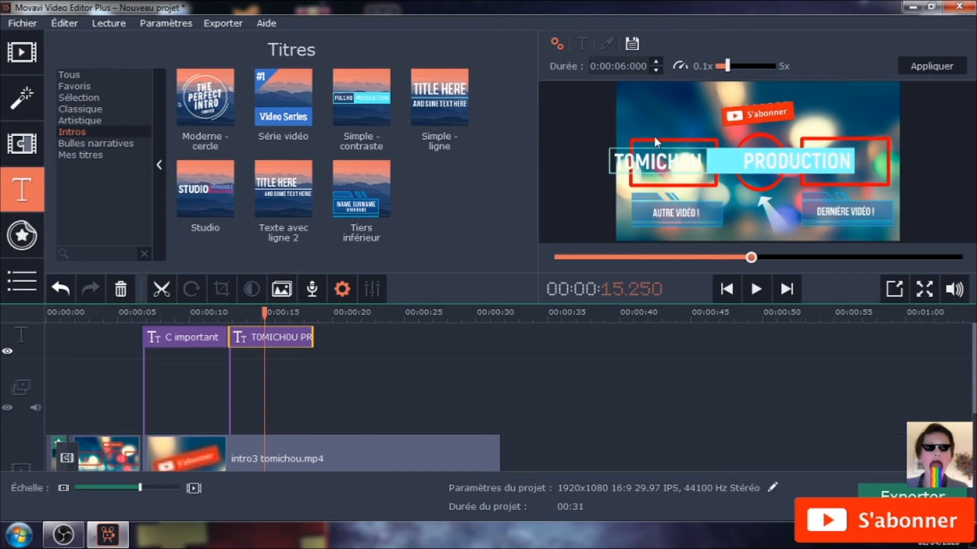
Step: Replace the title's second text, PRODUCTION, with "YouTube !"
click(796, 159)
text(YouTube)
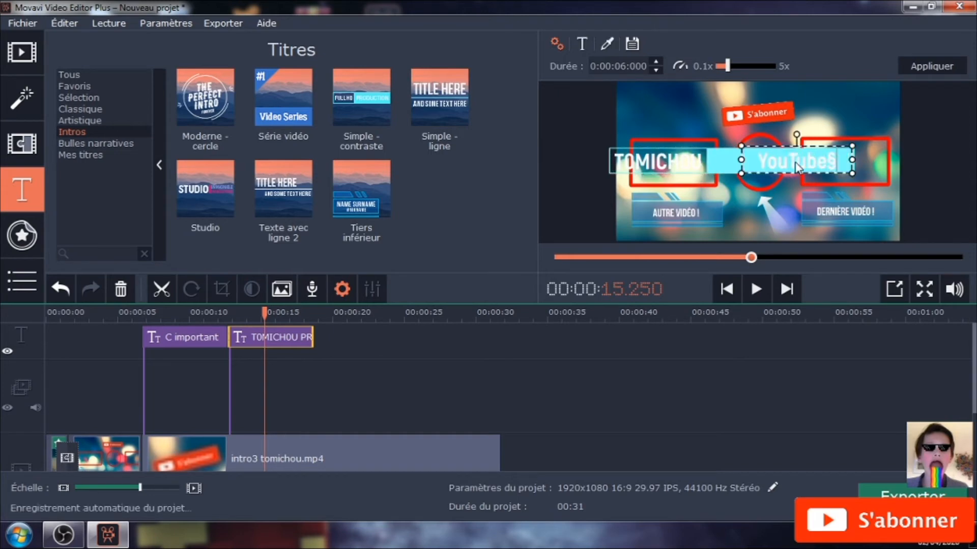
text(!)
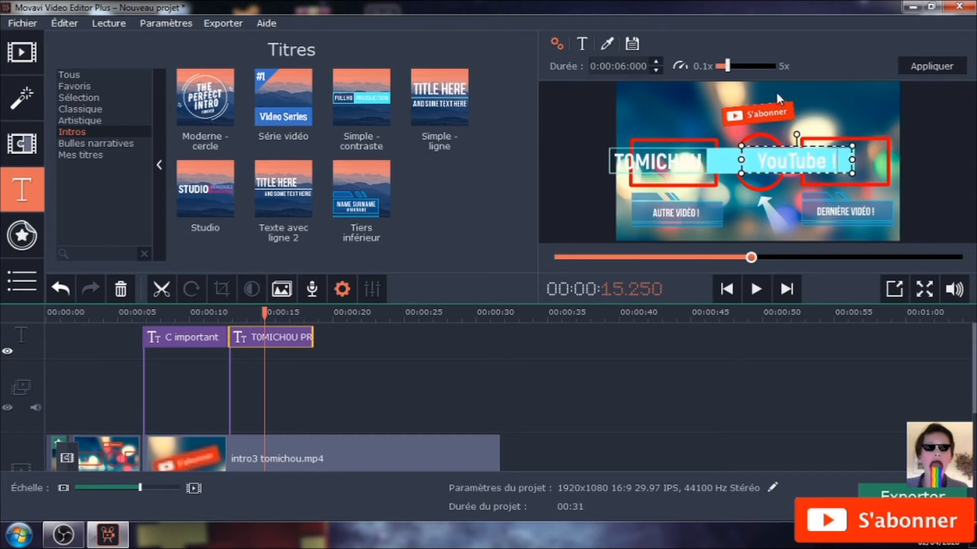
click(958, 140)
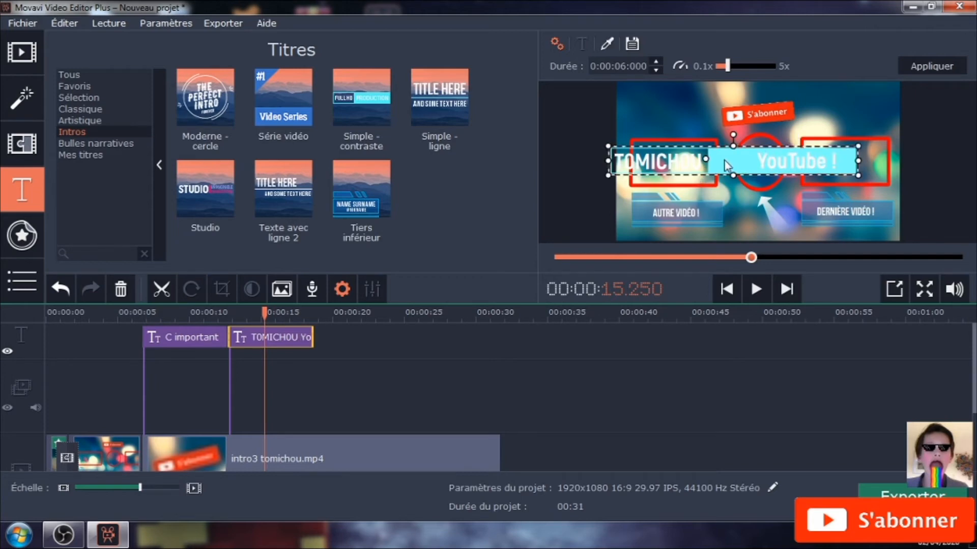
Step: Shift the TOMICHOU text and its banner to the right so that TOMICHOU sits directly beside "YouTube !"
click(669, 165)
drag(670, 165, 710, 161)
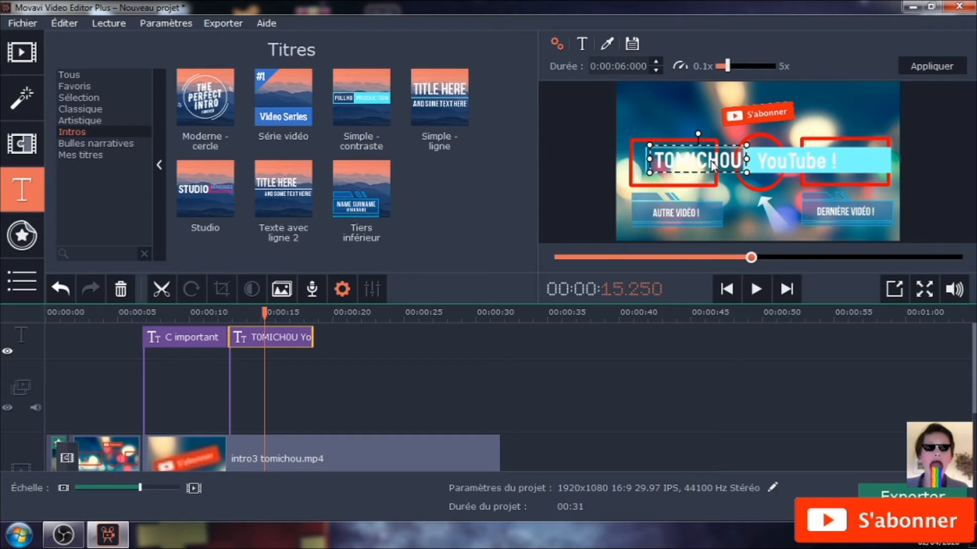
click(600, 154)
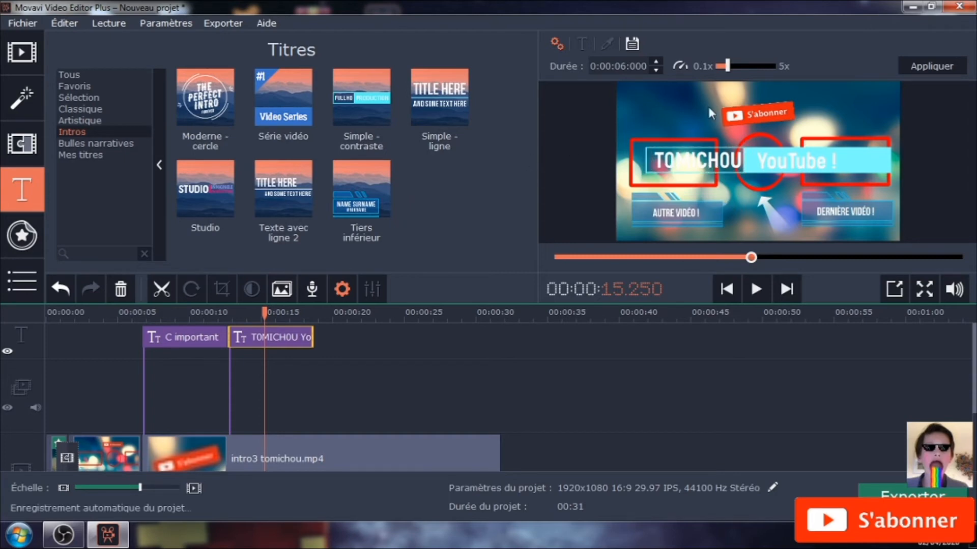
Step: Move the TOMICHOU text, the banner and the "YouTube !" text up to the top edge of the picture
drag(718, 172, 707, 107)
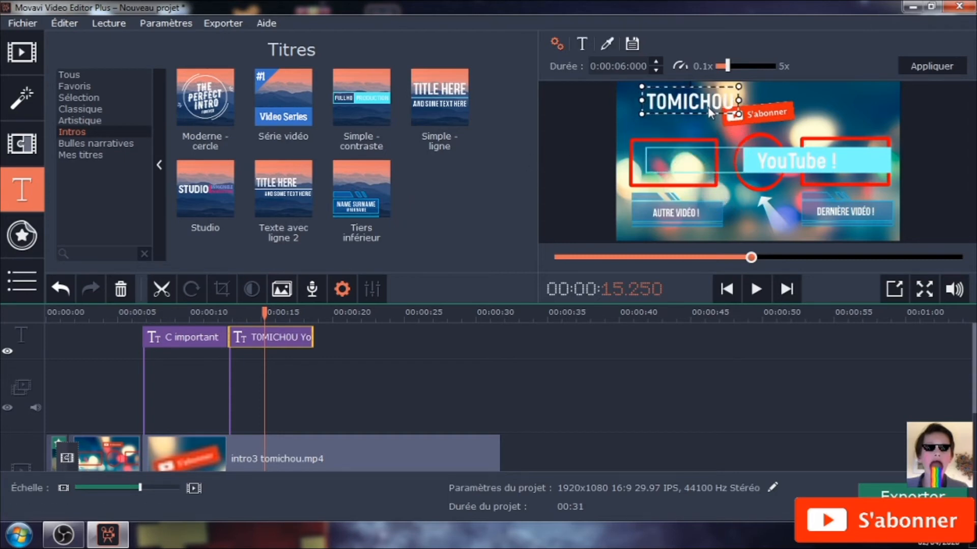
click(844, 172)
drag(872, 166, 874, 109)
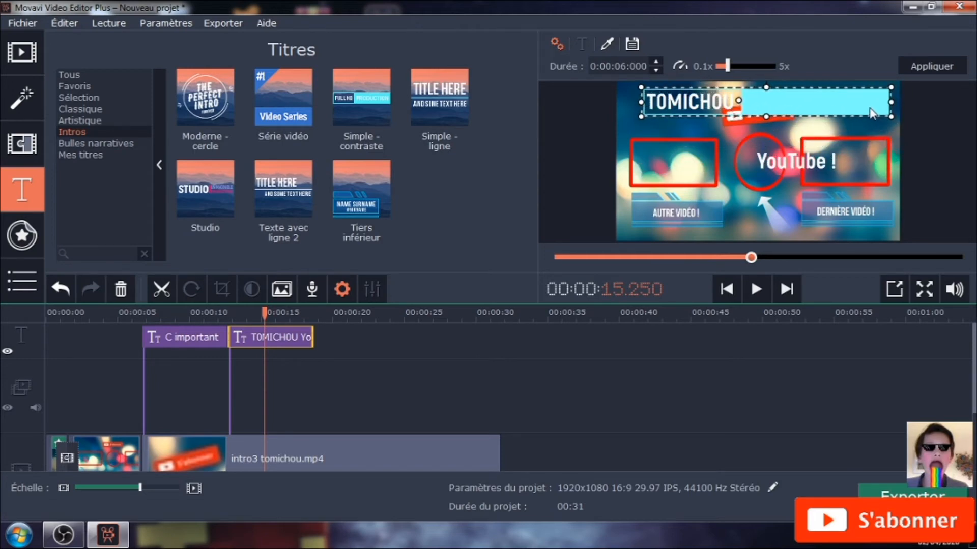
drag(847, 170, 865, 111)
click(865, 102)
Step: Set the colour of the "YouTube !" text to light blue #4dd7fa
double_click(816, 115)
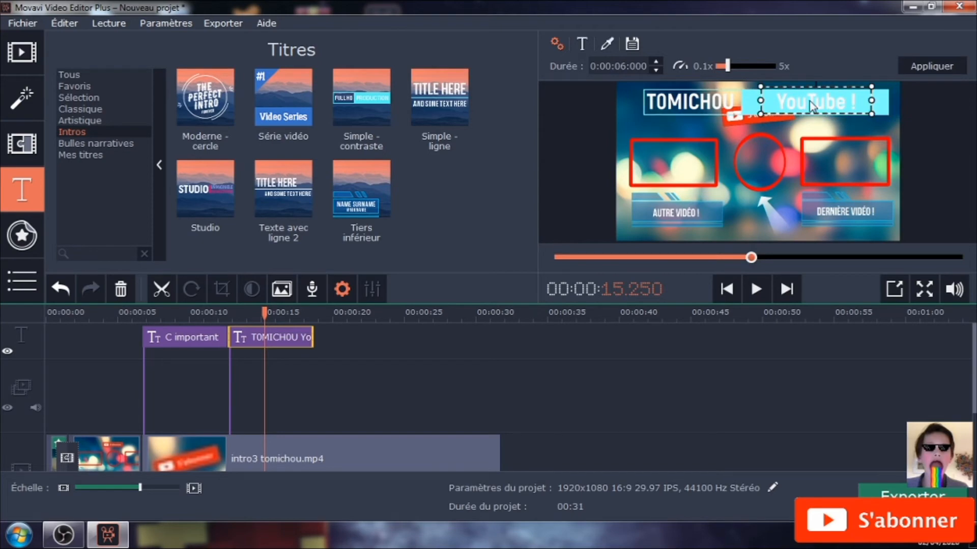
click(609, 43)
click(599, 66)
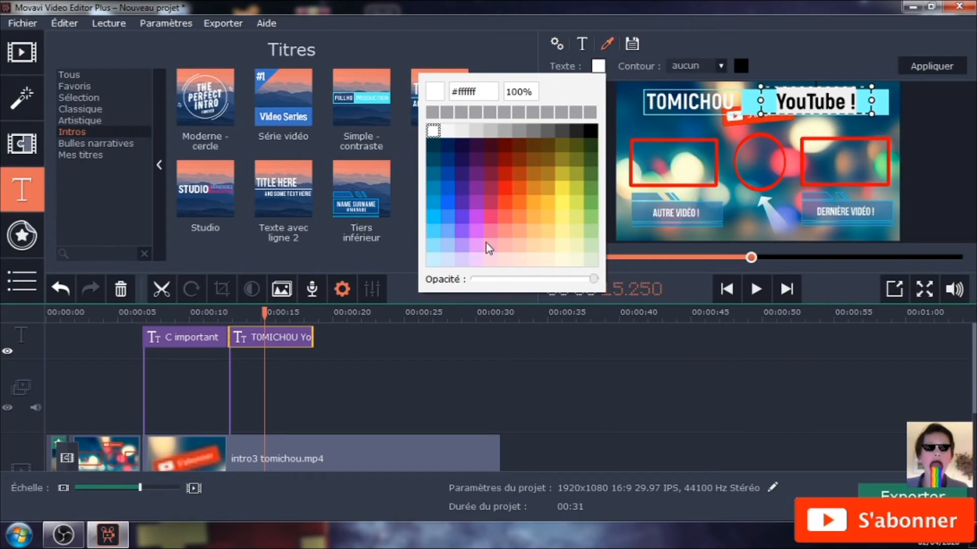
click(438, 227)
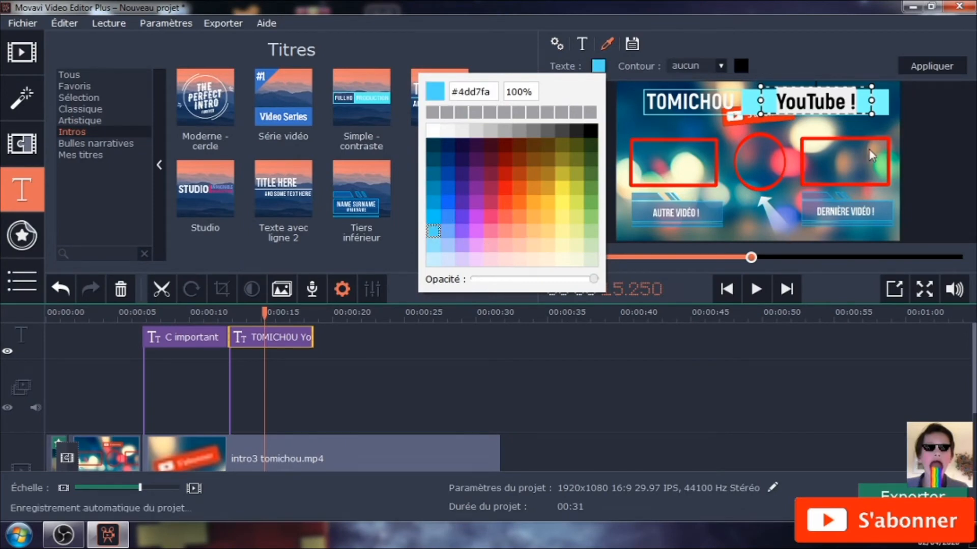
click(753, 65)
click(896, 109)
Step: Change the colour of the TOMICHOU text to yellow
click(693, 105)
click(692, 105)
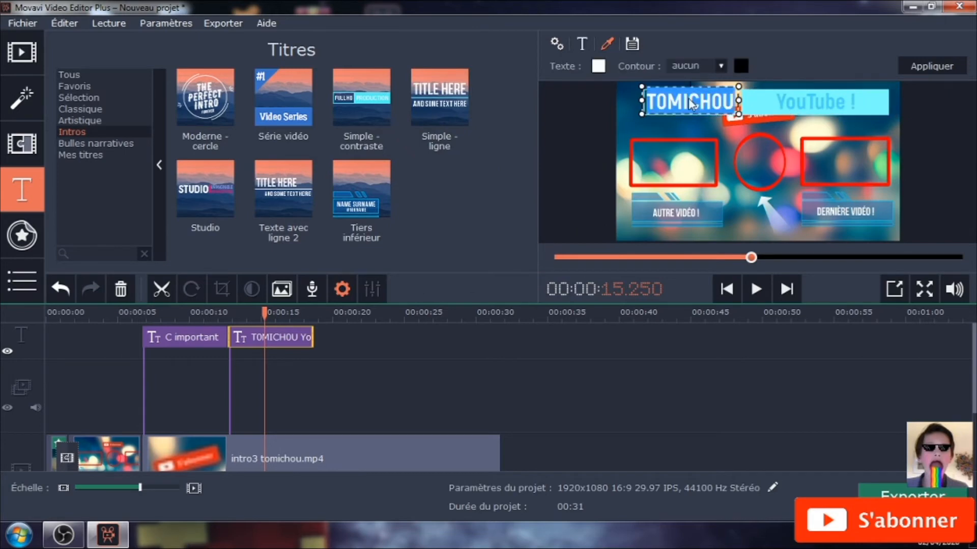
click(598, 65)
click(693, 193)
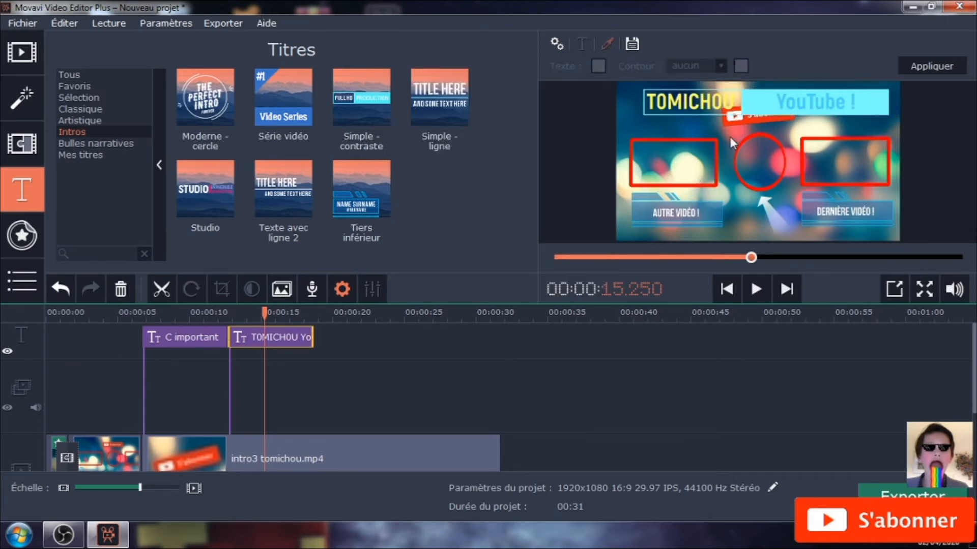
Step: Change the decoration colour of the title's banner to a strong blue
click(752, 105)
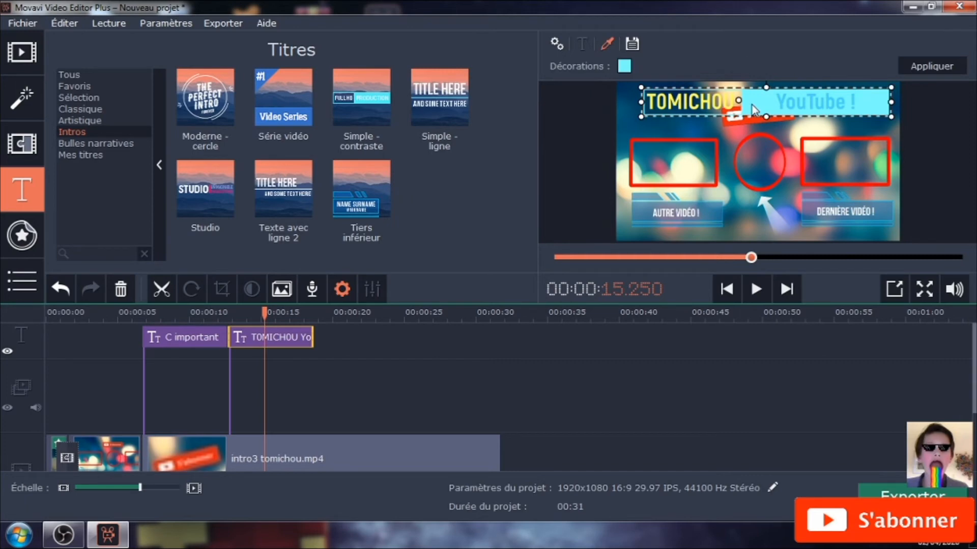
click(624, 66)
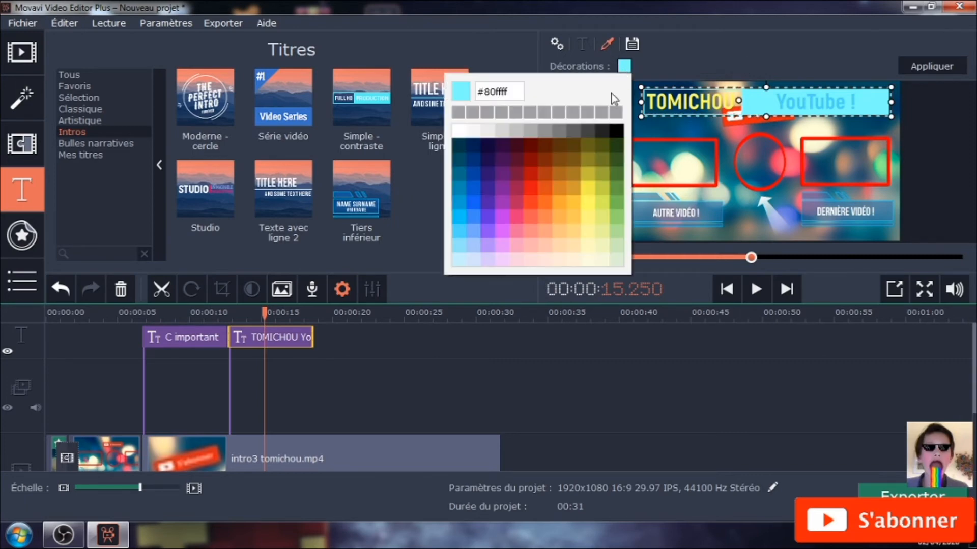
click(472, 203)
click(828, 136)
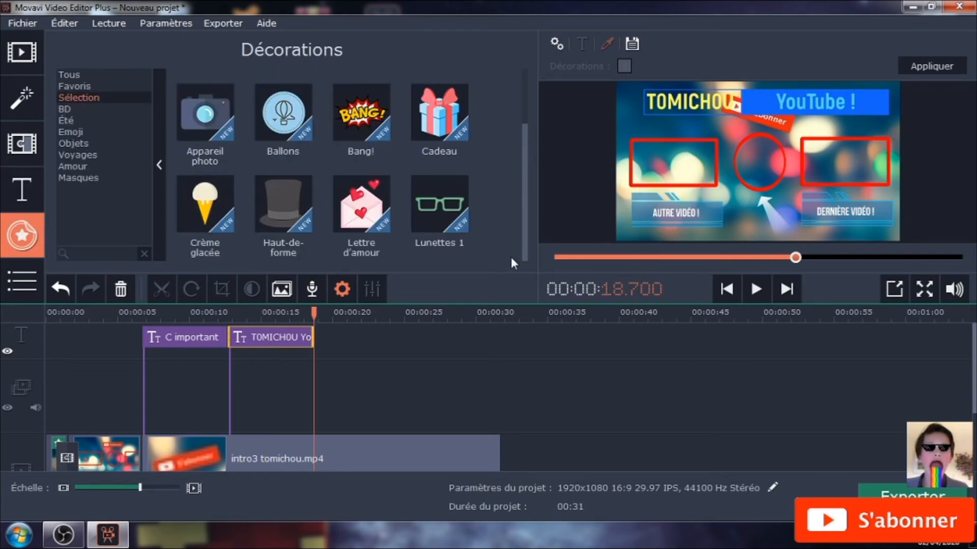
Step: Find the Wow! decoration among all the decorations and add it to the title track at 00:00:25.300
scroll(517, 142, up, 2)
scroll(517, 143, up, 1)
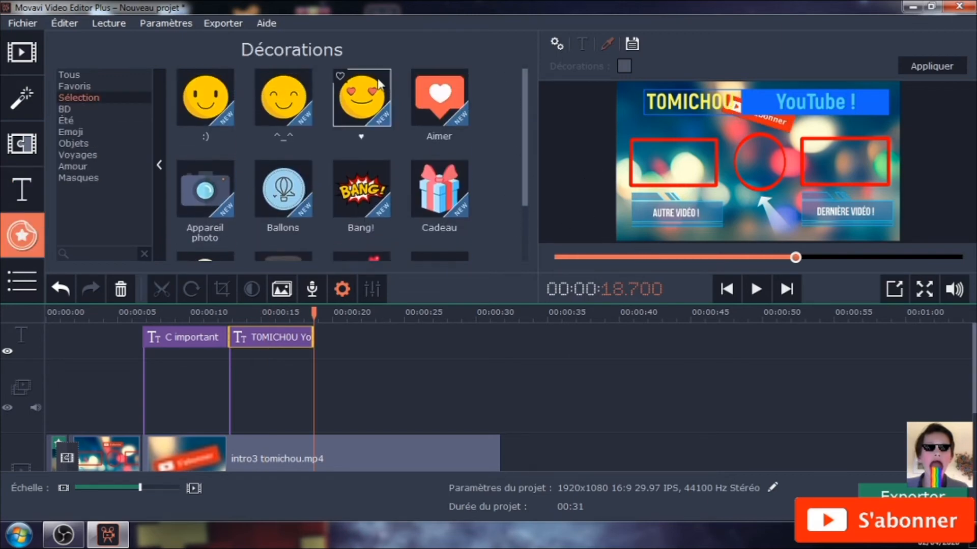
click(132, 75)
scroll(500, 128, down, 10)
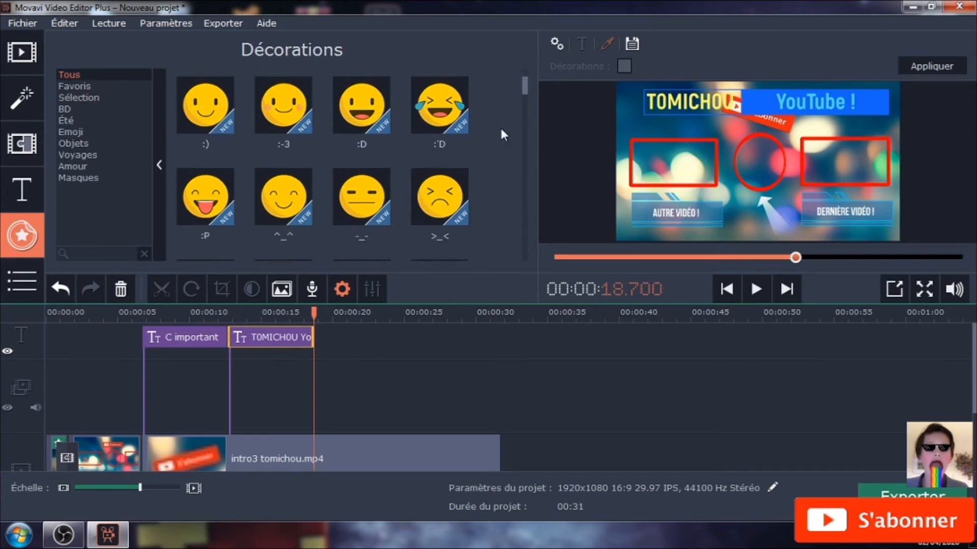
scroll(502, 127, up, 2)
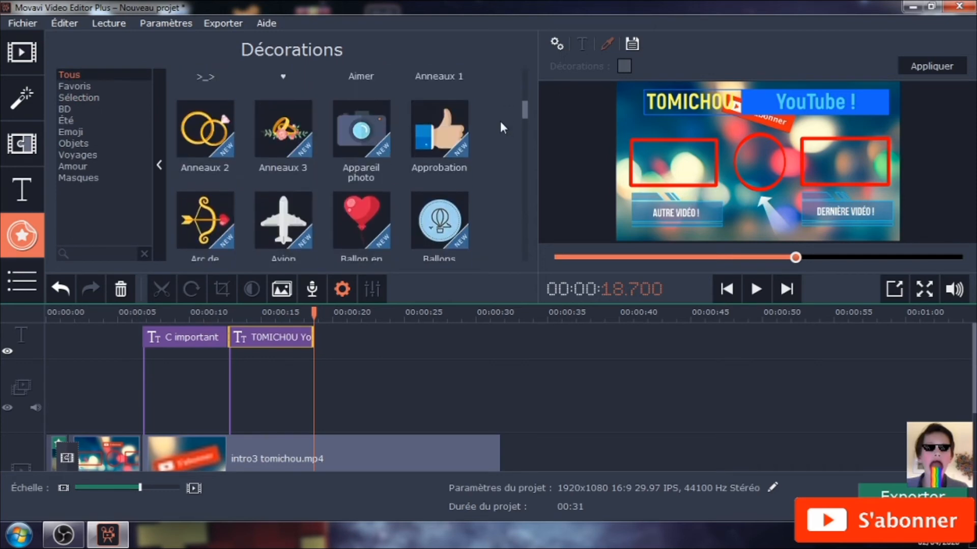
drag(524, 105, 544, 253)
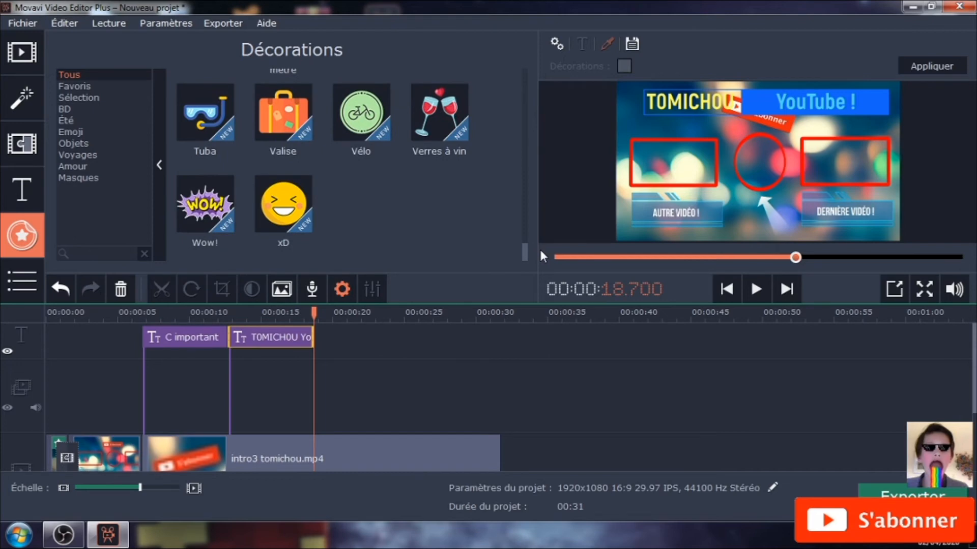
drag(205, 203, 410, 340)
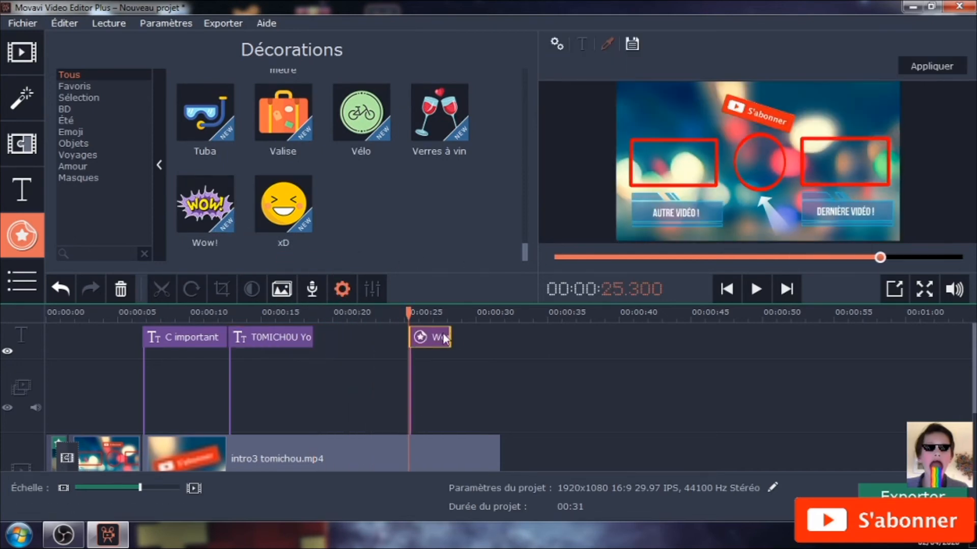
Step: Enlarge the Wow! decoration until it fills the whole picture and apply the change
click(430, 337)
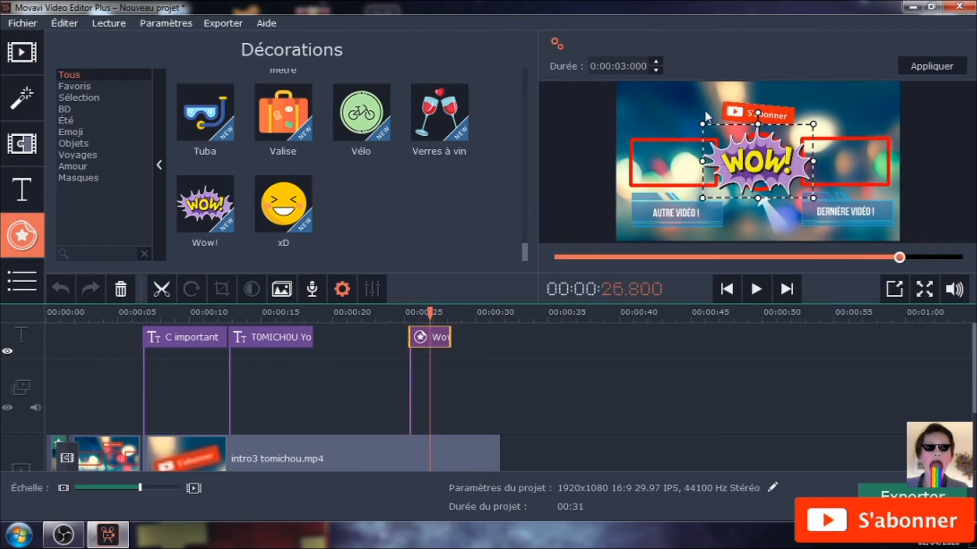
drag(702, 125, 596, 98)
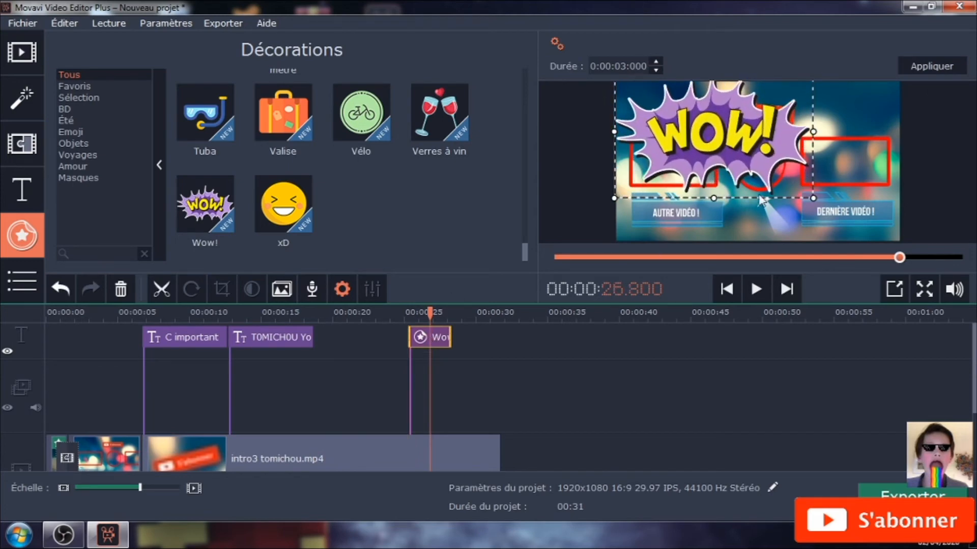
drag(814, 197, 899, 241)
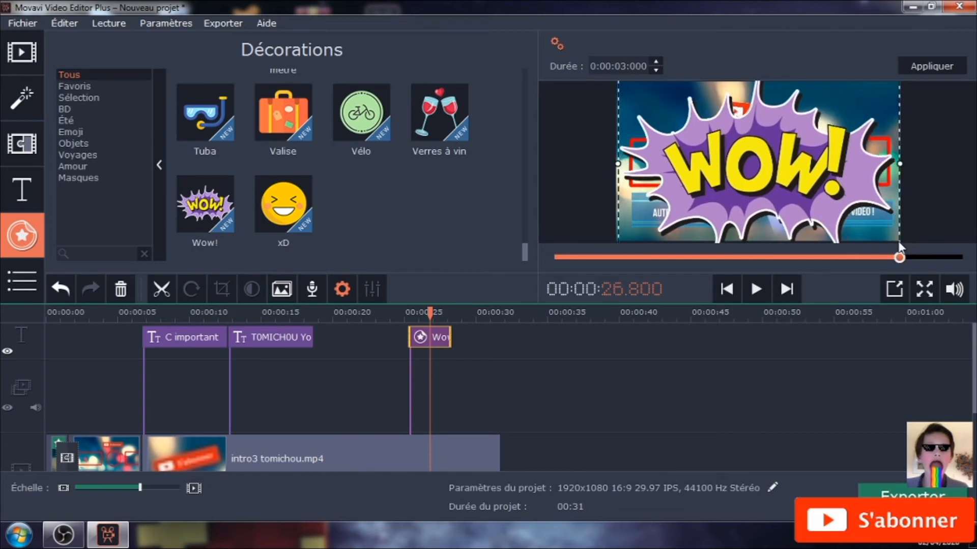
click(925, 67)
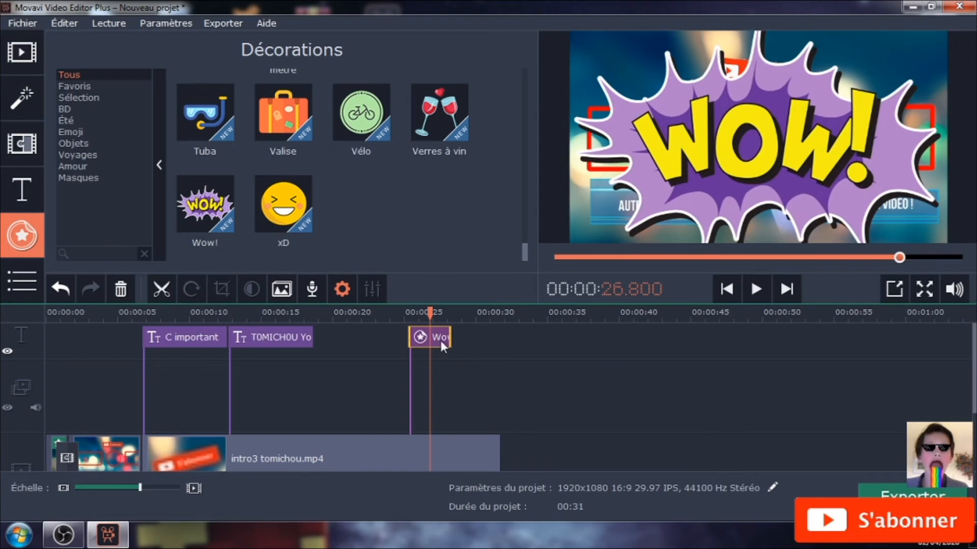
Step: Shorten the Wow! clip from its end to a brief flash and play it back
drag(450, 330, 388, 313)
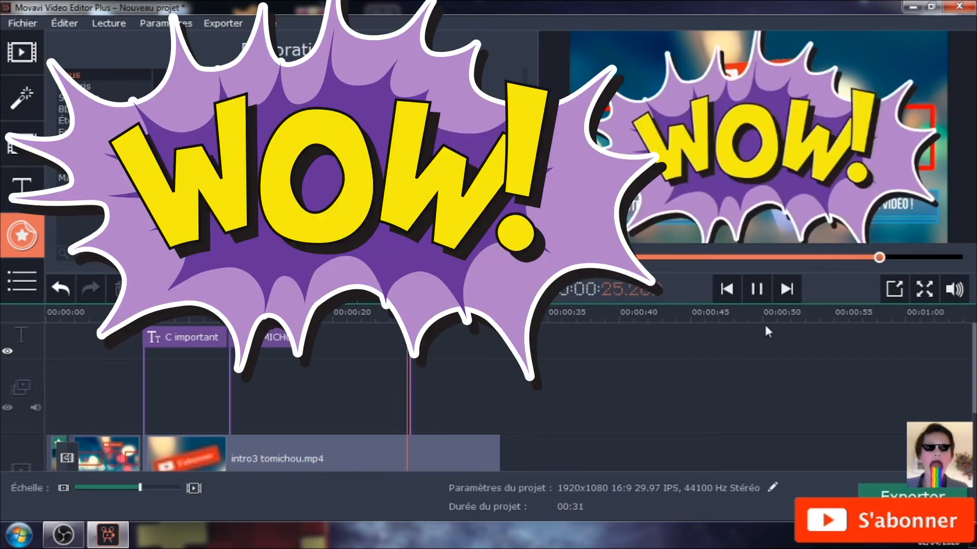
click(757, 289)
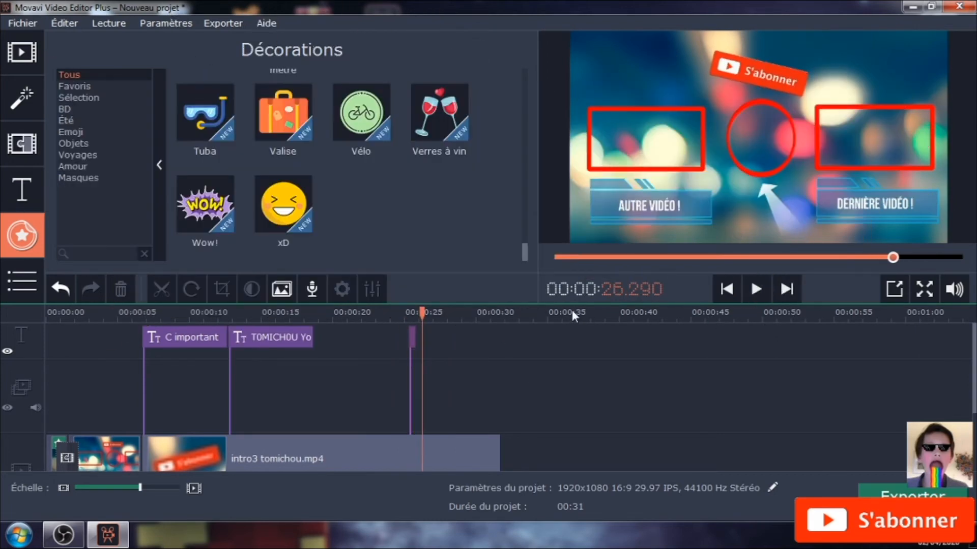
Step: Examine the callouts offered in the Légendes library under Sélection, Sketches and Tous
click(18, 291)
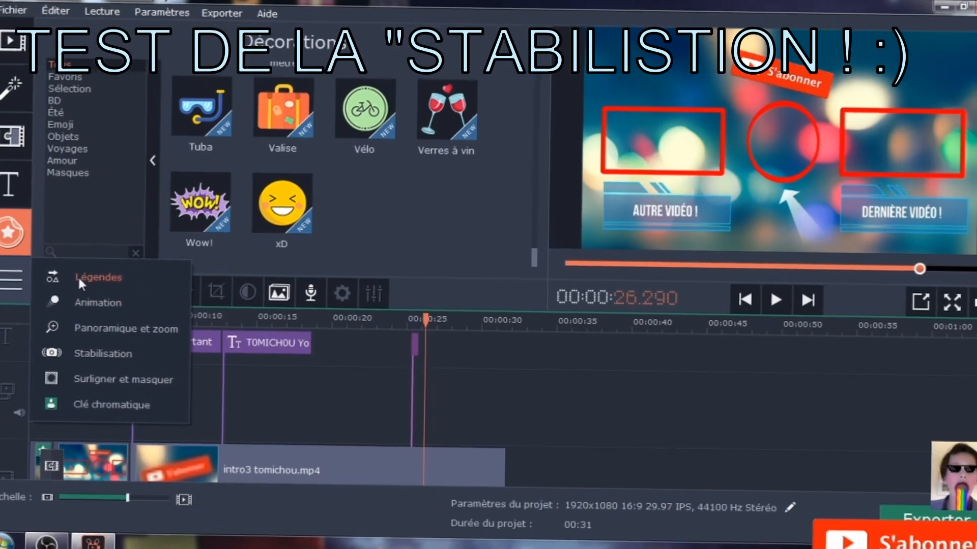
click(77, 277)
drag(526, 163, 549, 118)
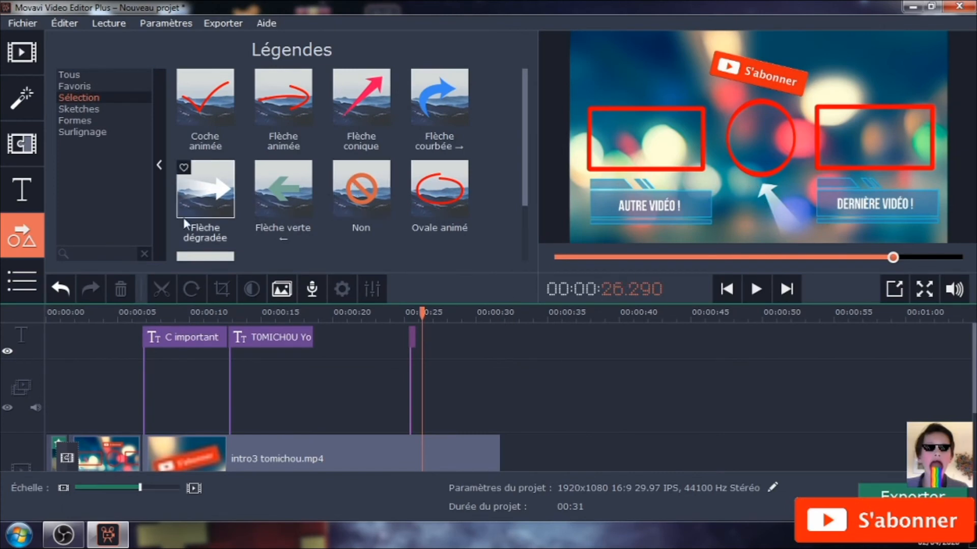
click(104, 111)
scroll(447, 145, down, 2)
scroll(464, 144, up, 2)
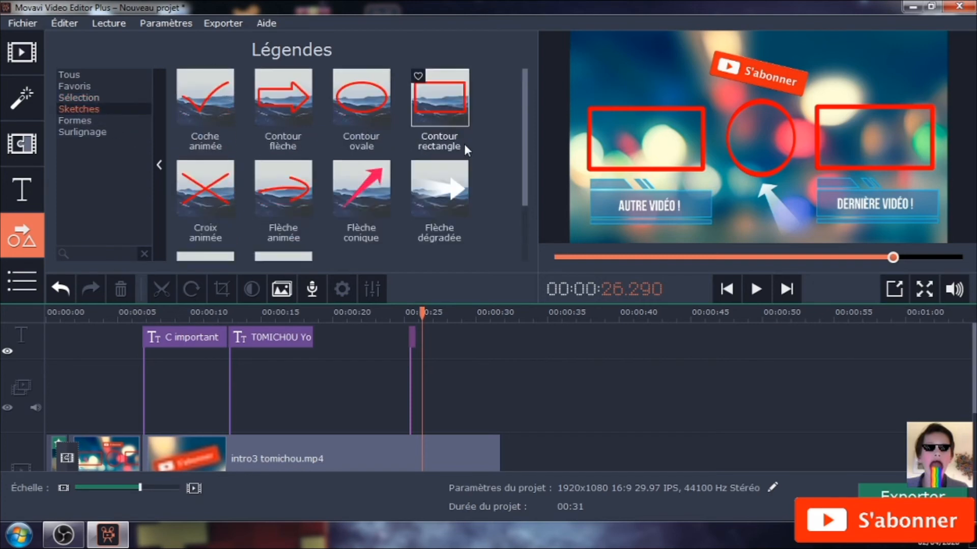
click(74, 86)
click(100, 76)
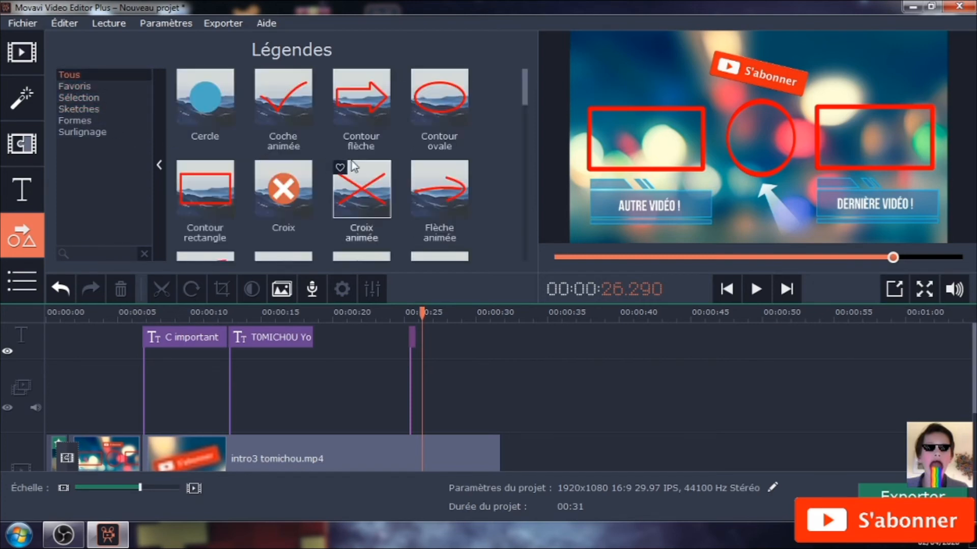
scroll(422, 198, down, 5)
drag(528, 144, 542, 257)
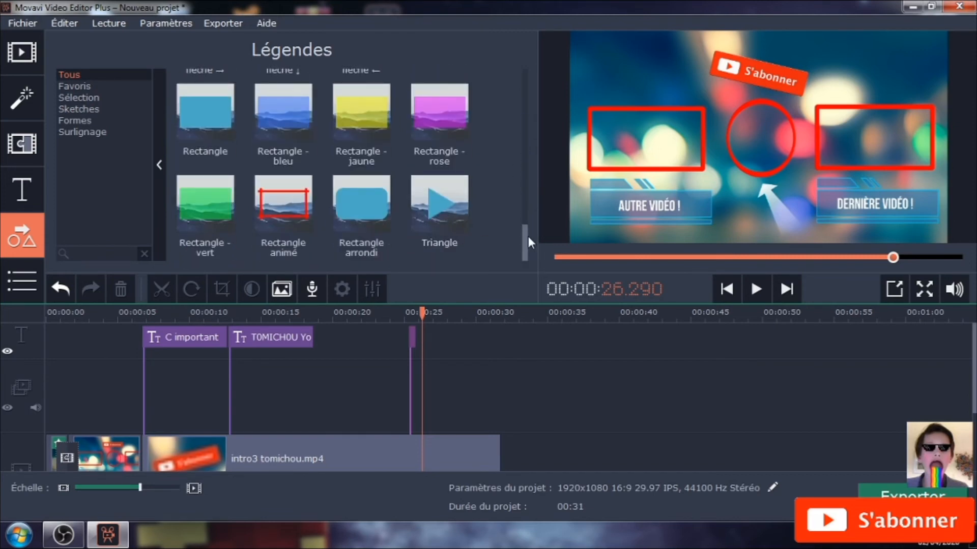
drag(524, 235, 493, 96)
Step: Add the Pas d'entrée callout from the Formes category as a very short clip right after the Wow! decoration and play it back
click(75, 121)
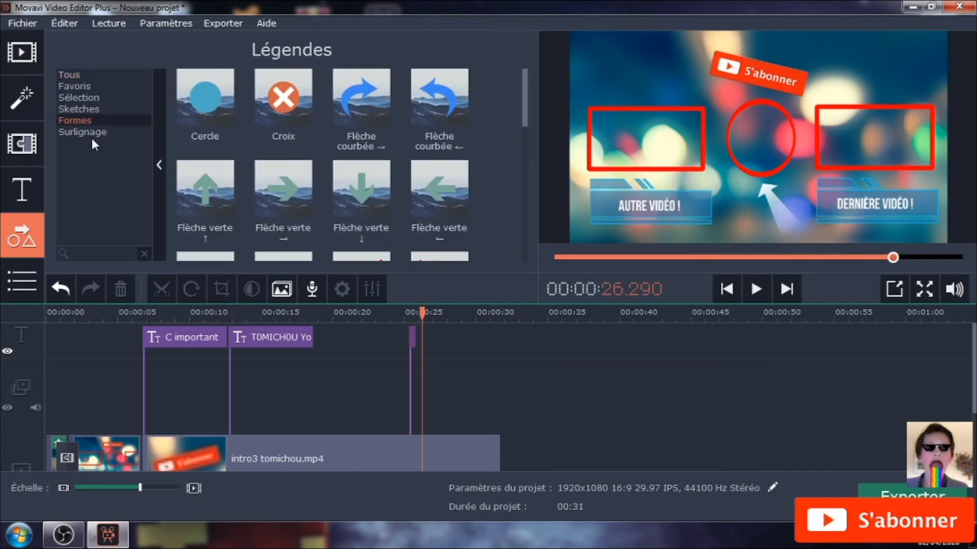
scroll(250, 161, down, 4)
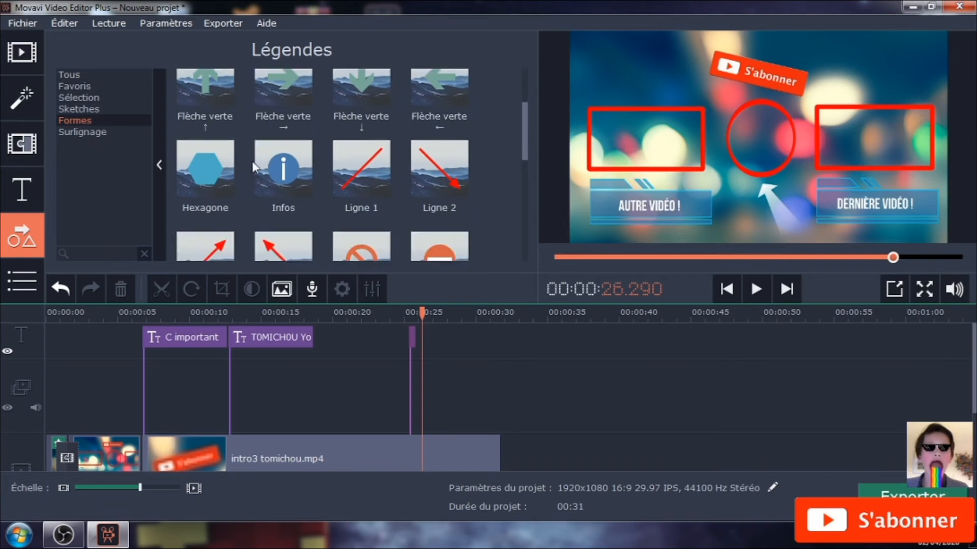
drag(448, 222, 417, 338)
click(757, 289)
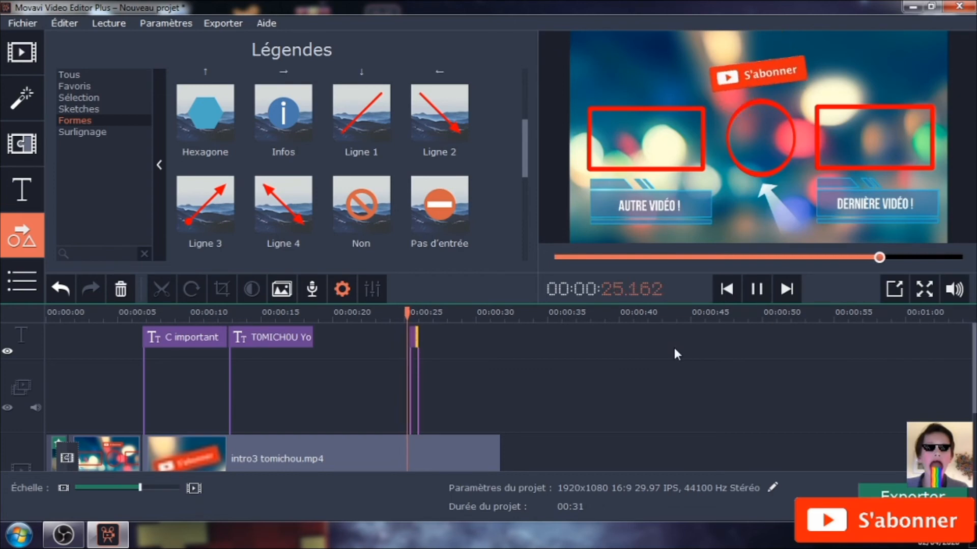
Step: Pause the playback and examine the Surlignage callouts and the Animation and Stabilisation tools
click(755, 289)
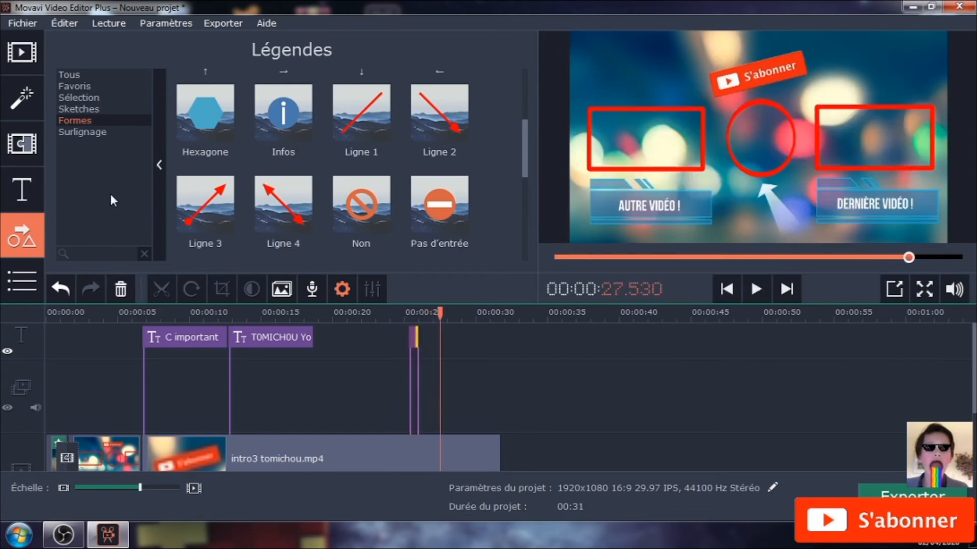
click(129, 131)
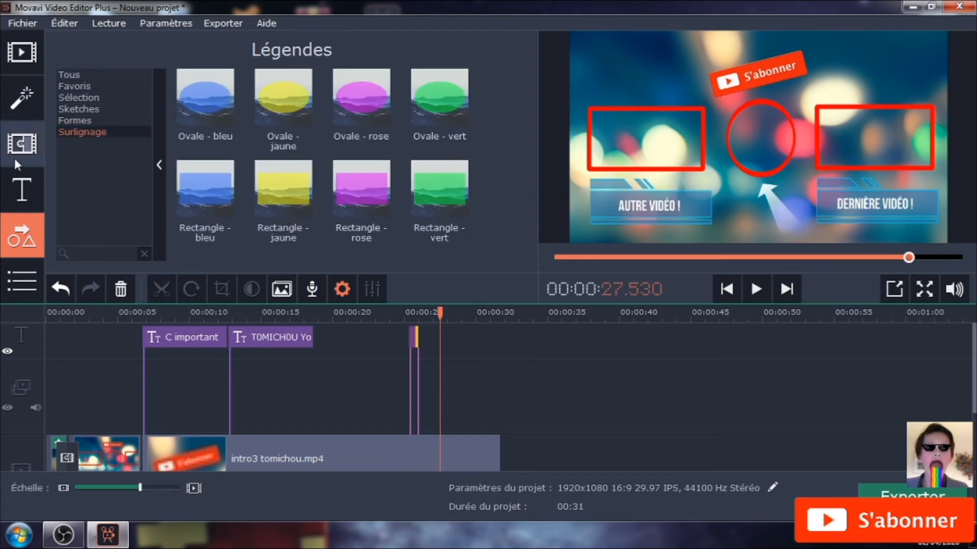
click(26, 283)
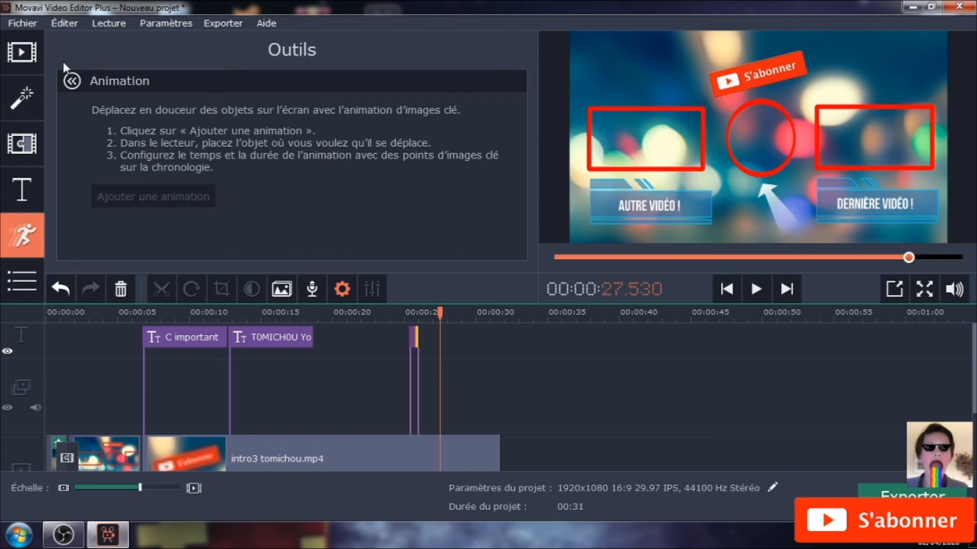
click(68, 81)
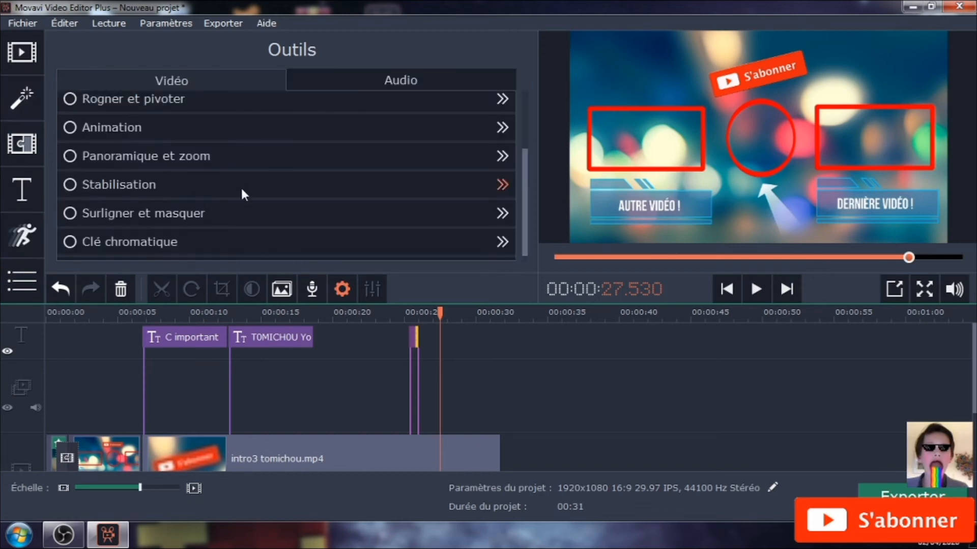
scroll(235, 173, down, 1)
click(230, 161)
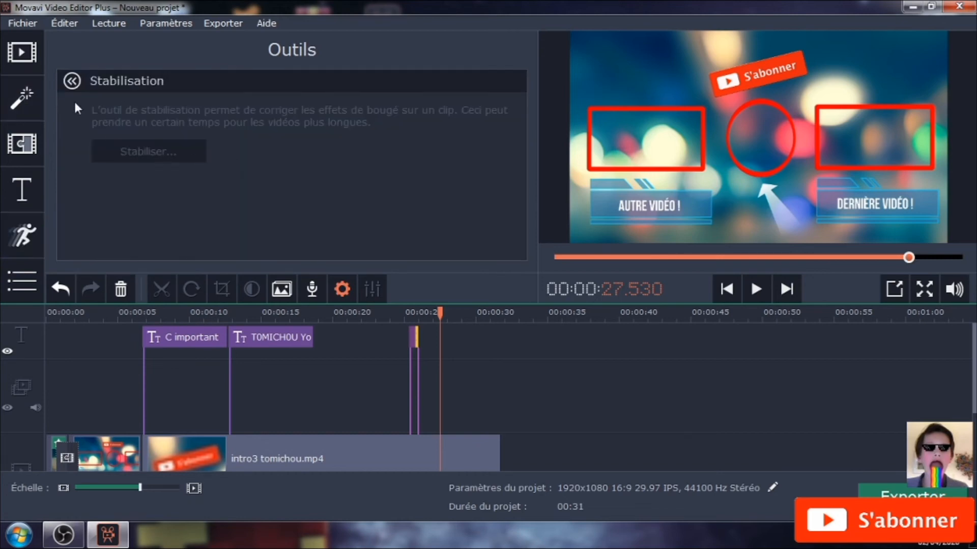
Step: Return the playhead to just before the first title clip and examine the Ondulation transitions
click(22, 144)
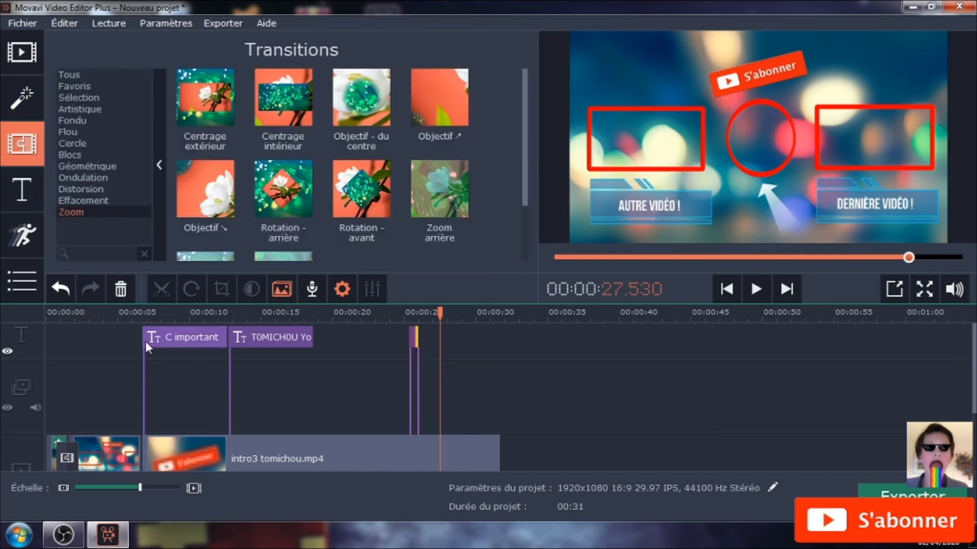
drag(443, 310, 140, 311)
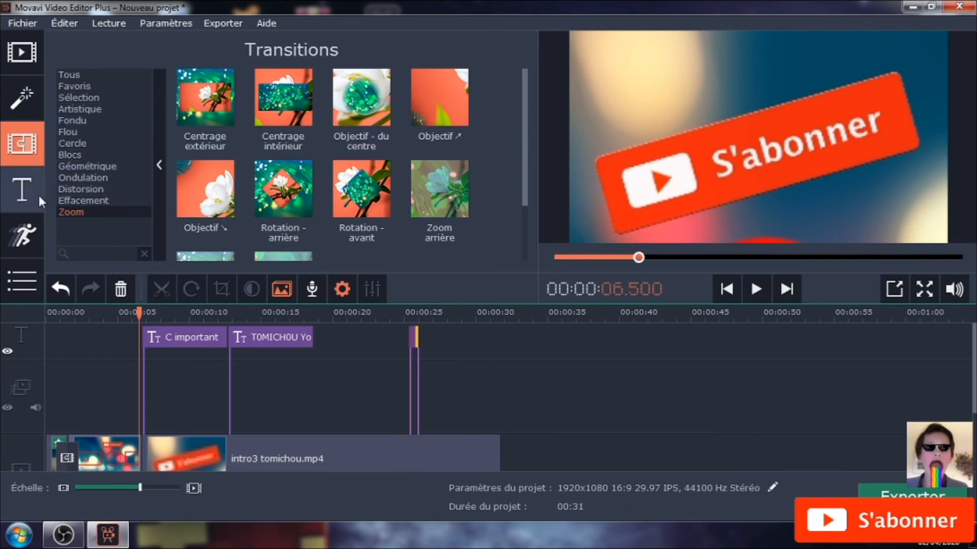
click(102, 178)
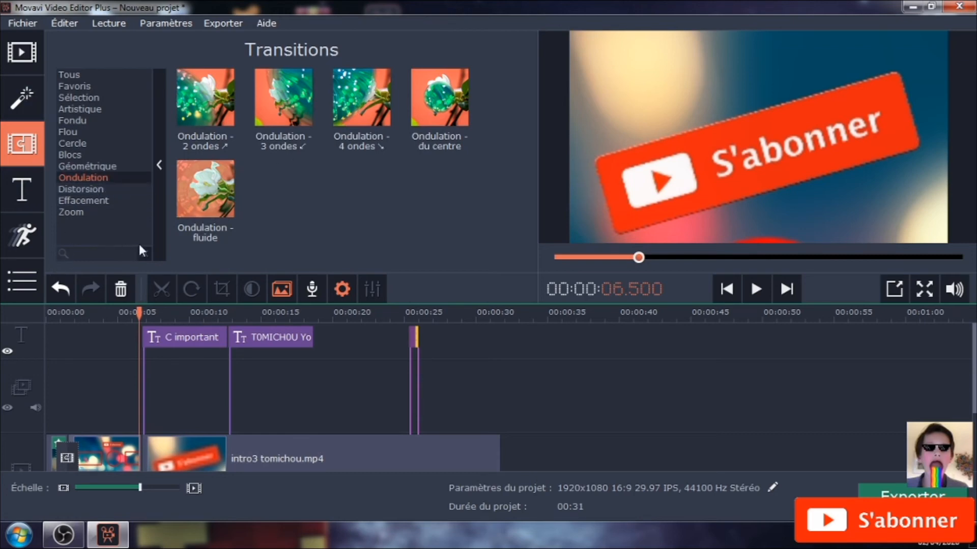
Step: Examine the filters in the Ajustements, Tous, Favoris and Sélection categories
click(35, 94)
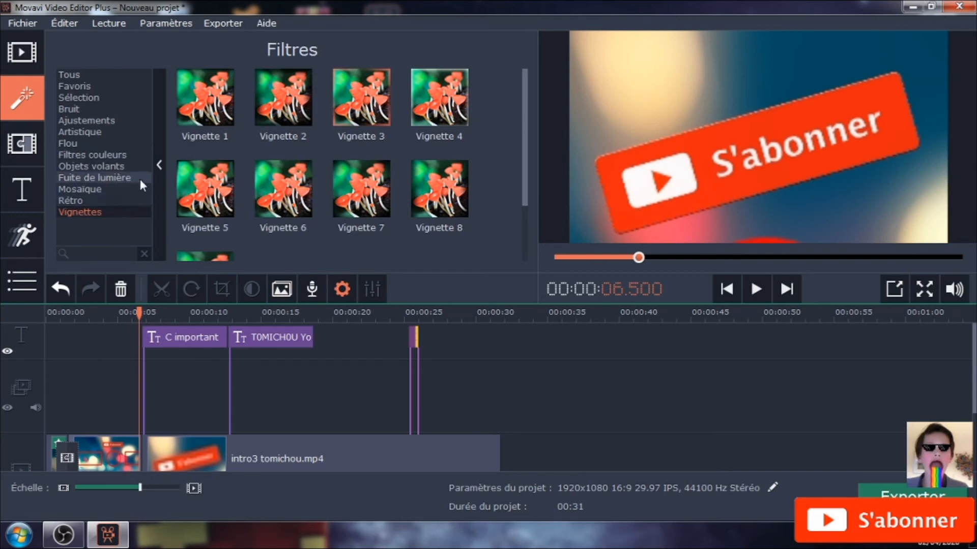
click(102, 120)
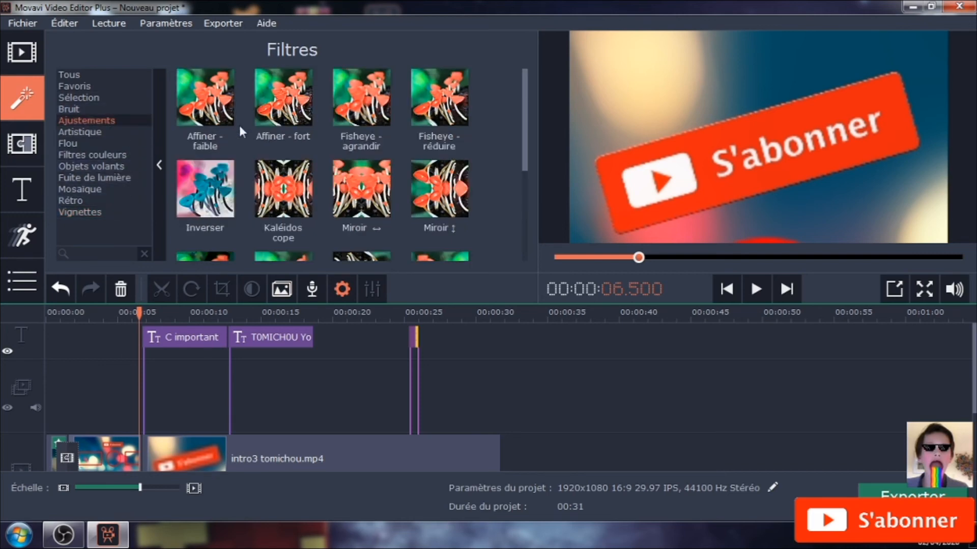
scroll(277, 212, down, 3)
scroll(275, 198, up, 3)
scroll(274, 197, up, 1)
click(74, 75)
click(90, 86)
click(96, 99)
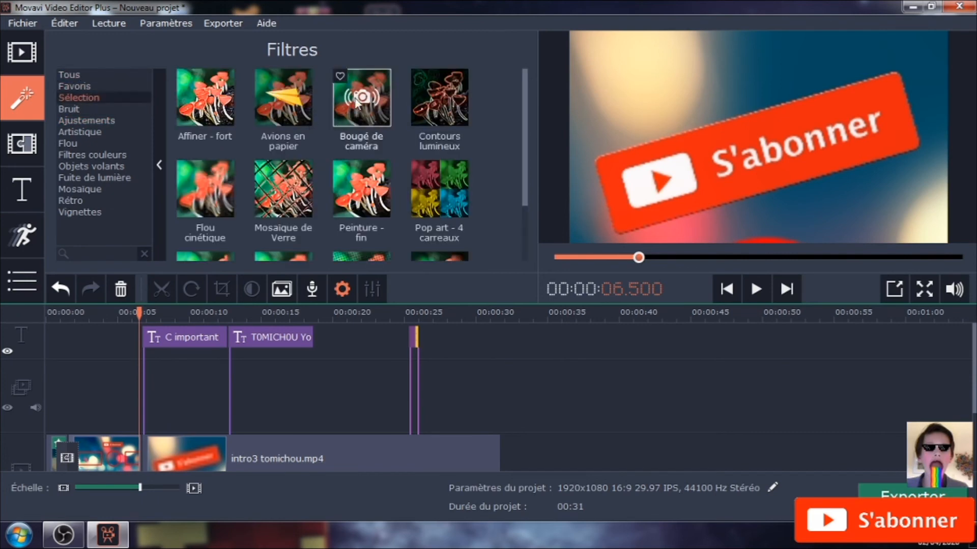
Step: Import the file subscribe.mkv from the INTROS.OUTROS folder inside the Youtube documents folder
click(4, 51)
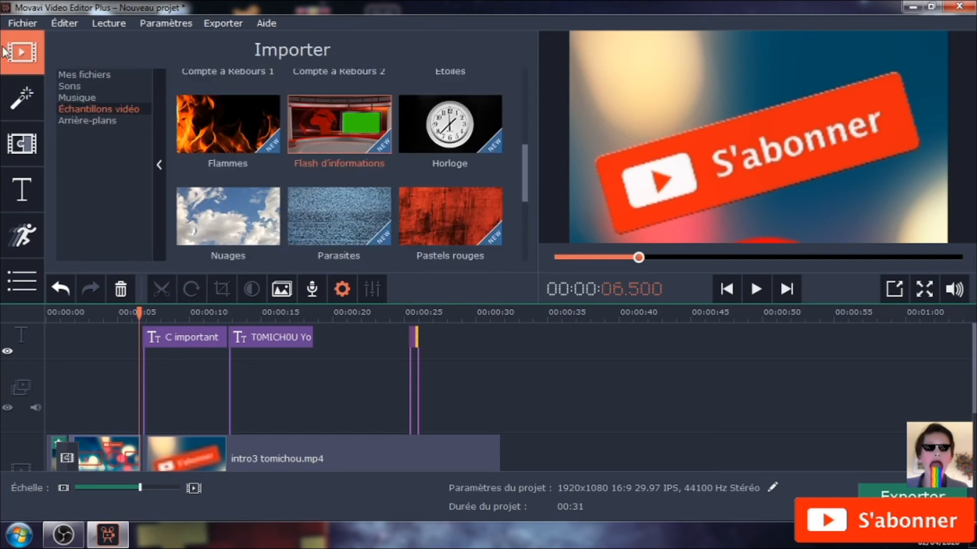
click(82, 74)
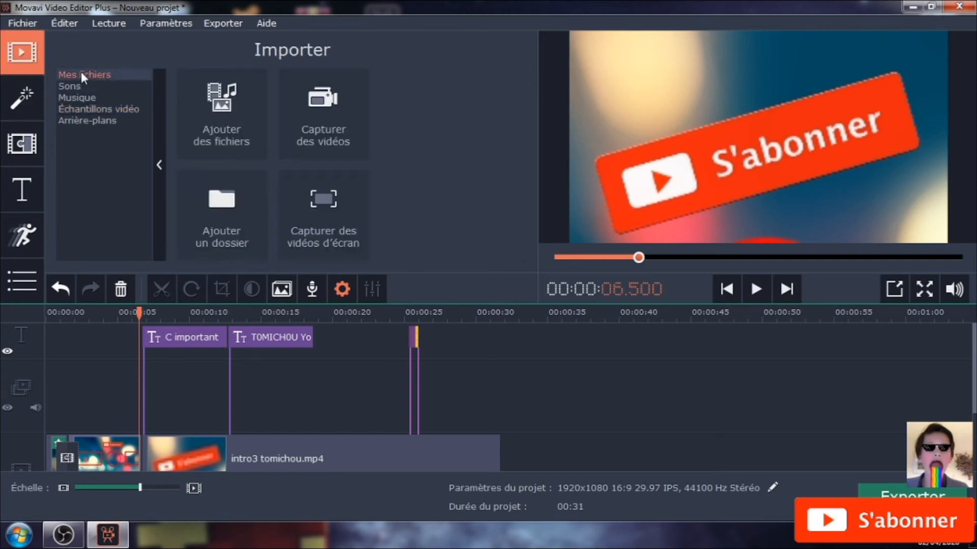
click(218, 120)
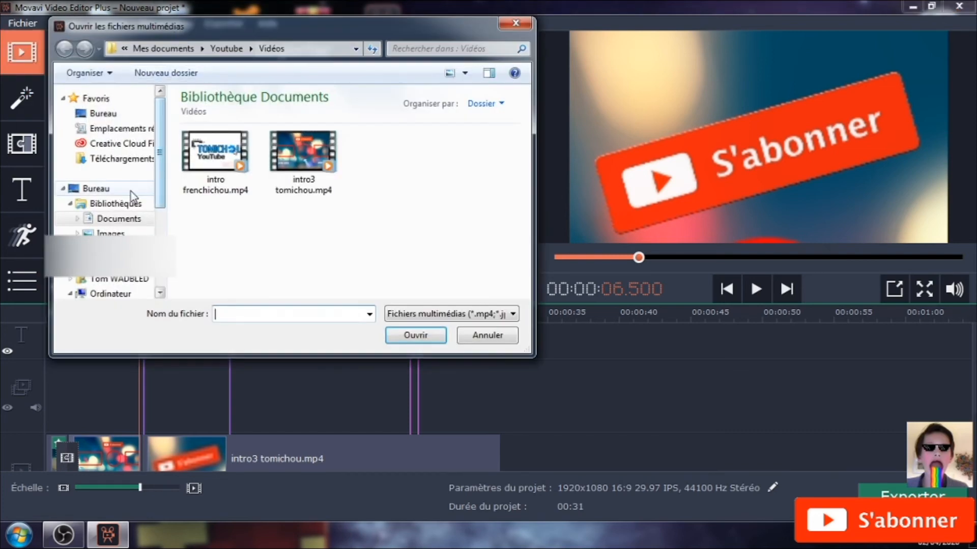
click(116, 219)
double_click(390, 252)
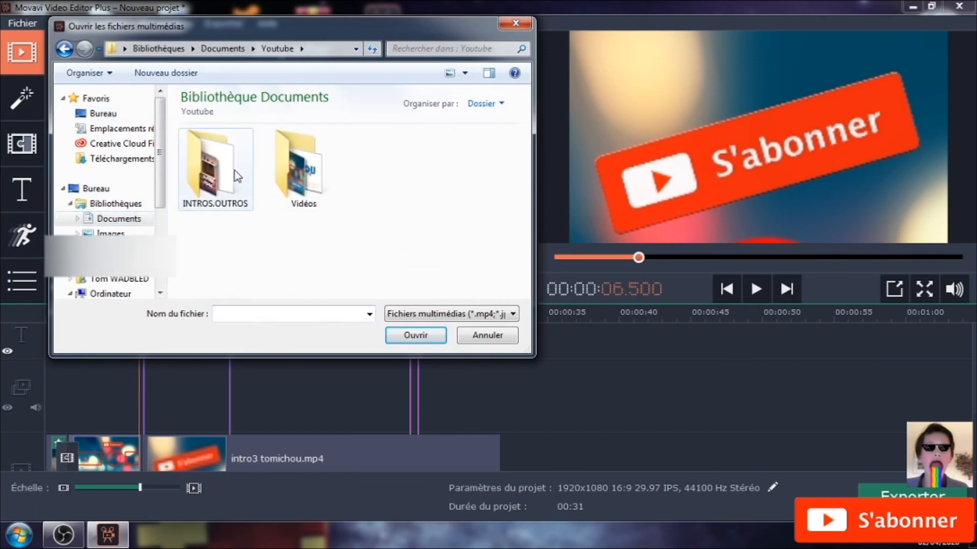
double_click(228, 167)
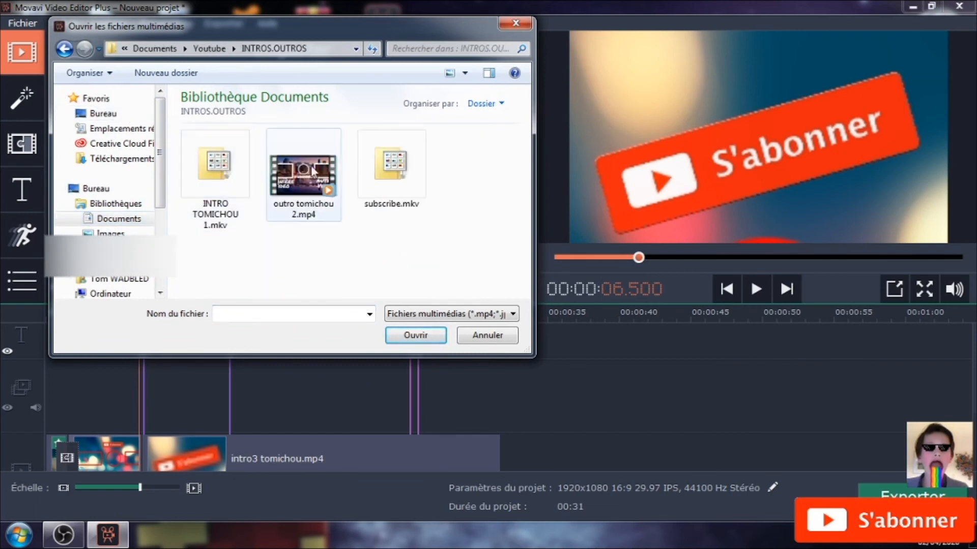
click(402, 182)
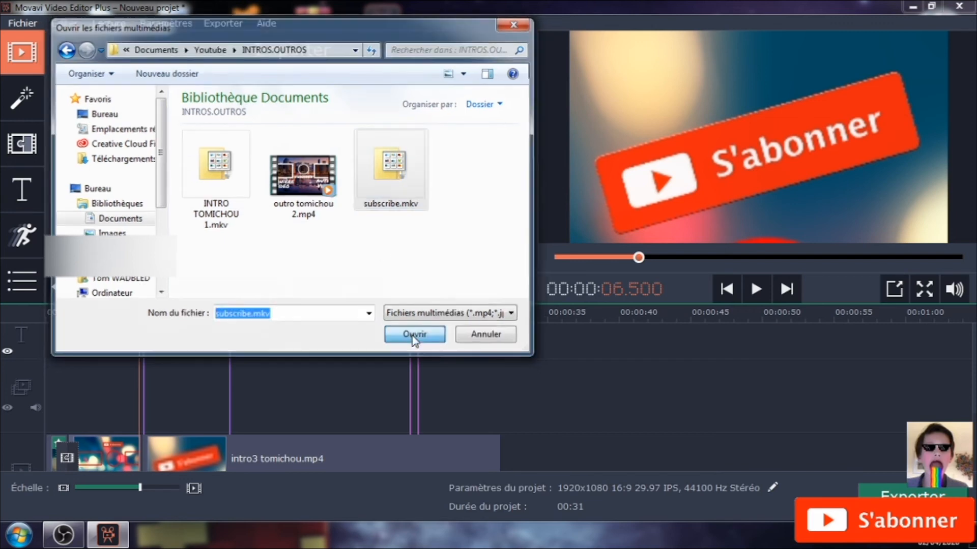
click(415, 336)
Step: Move the subscribe.mkv clip onto the overlay track above the intro video, starting at about 17.75 s
drag(550, 450, 493, 323)
drag(530, 413, 459, 321)
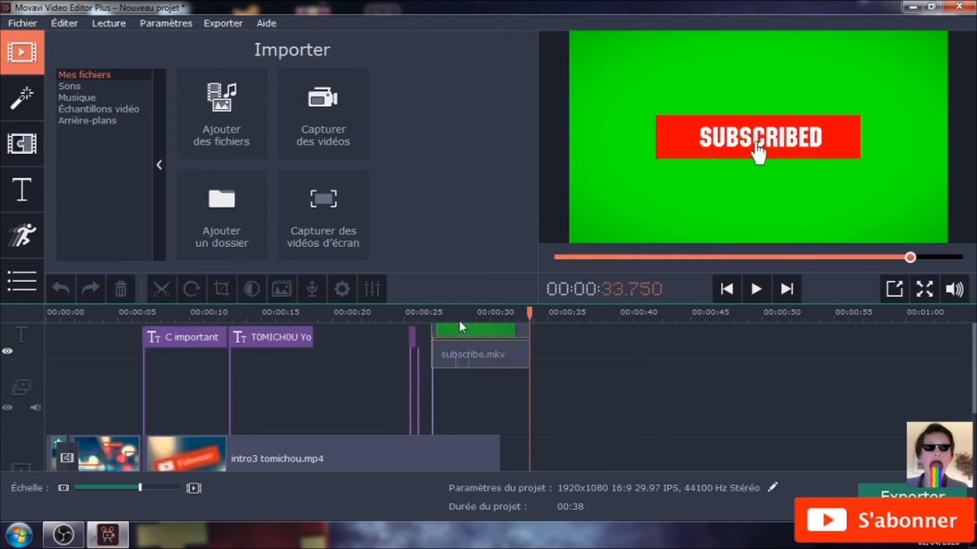
drag(480, 377, 343, 362)
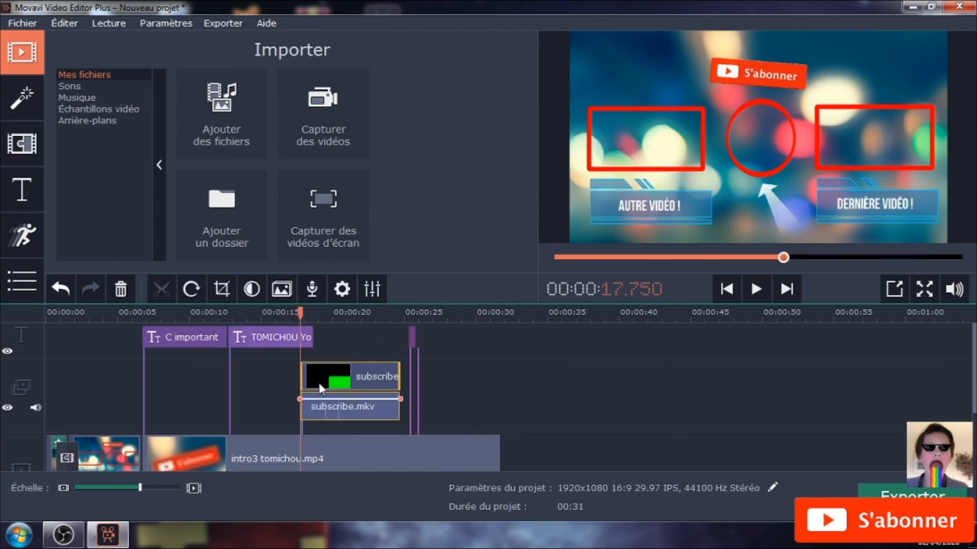
Step: Enlarge the subscribe.mkv overlay and shift it toward the lower-right corner of the picture
double_click(319, 379)
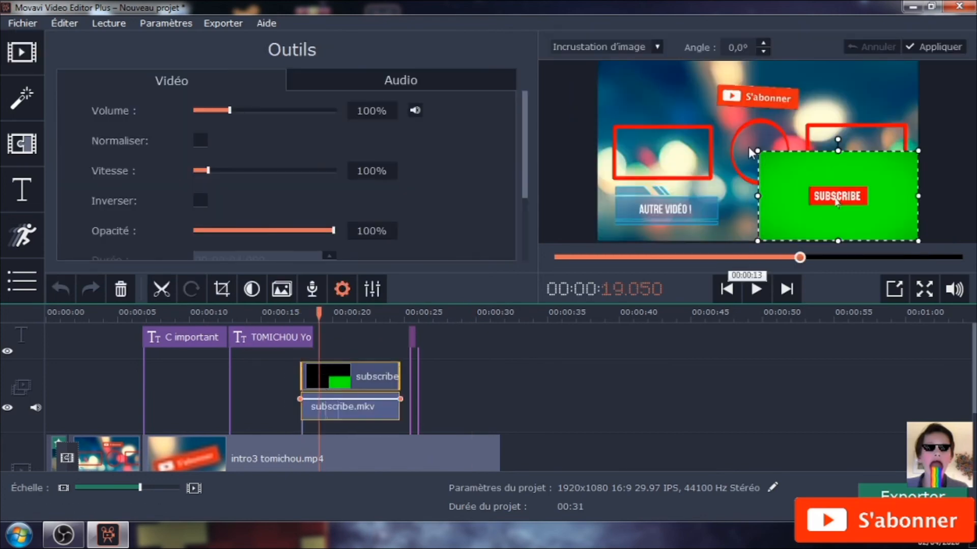
drag(760, 151, 700, 118)
drag(781, 181, 841, 228)
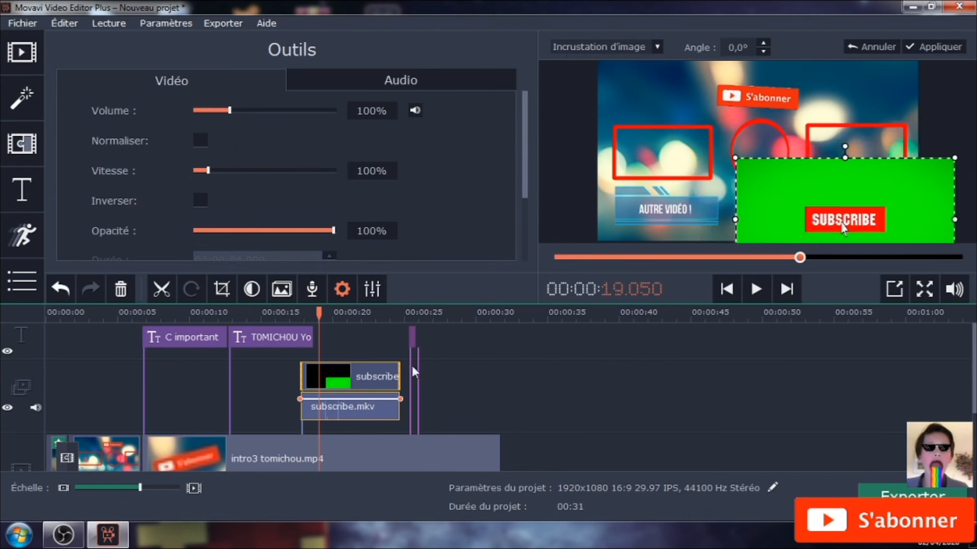
Step: Remove the green background of the subscribe.mkv clip with Clé chromatique, setting the opacity to 99
right_click(342, 382)
mouse_move(533, 227)
click(607, 334)
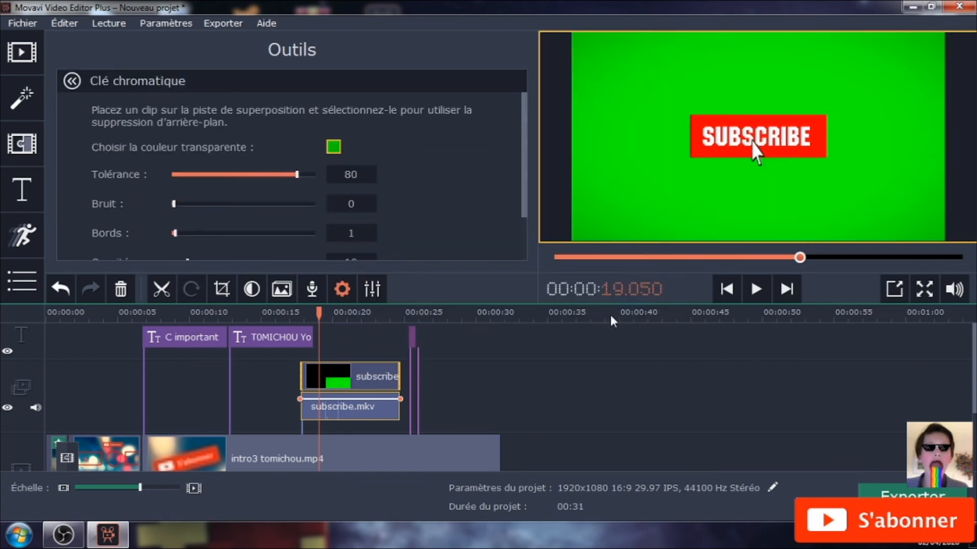
scroll(271, 206, down, 2)
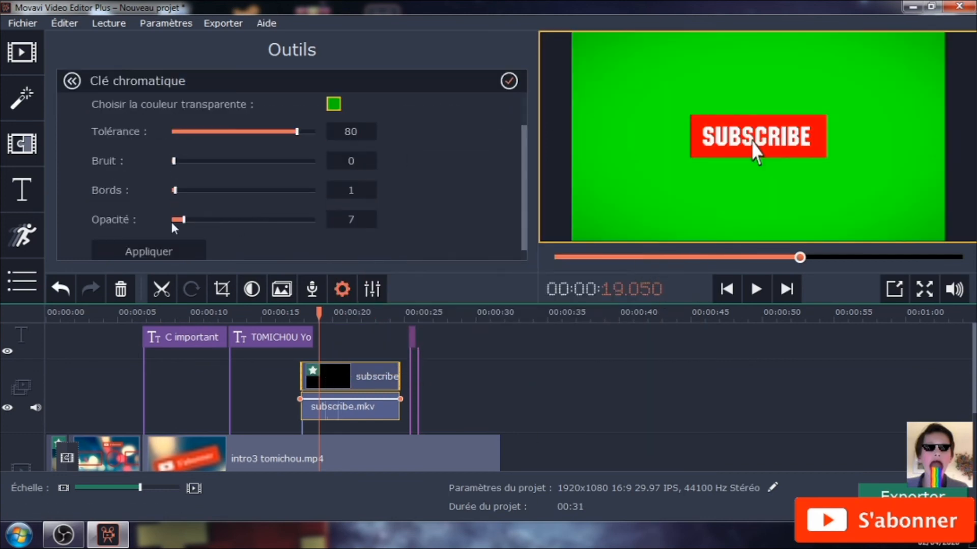
drag(184, 221, 313, 220)
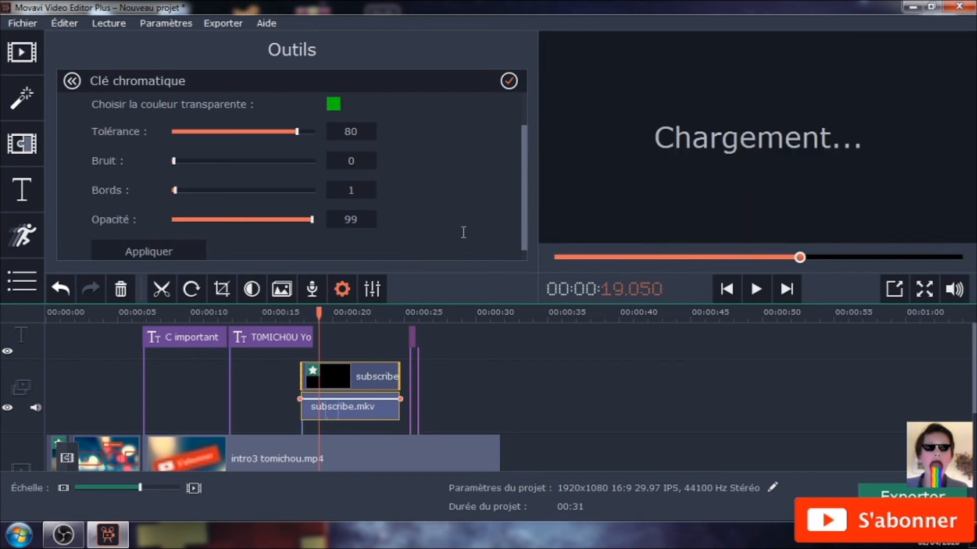
click(444, 355)
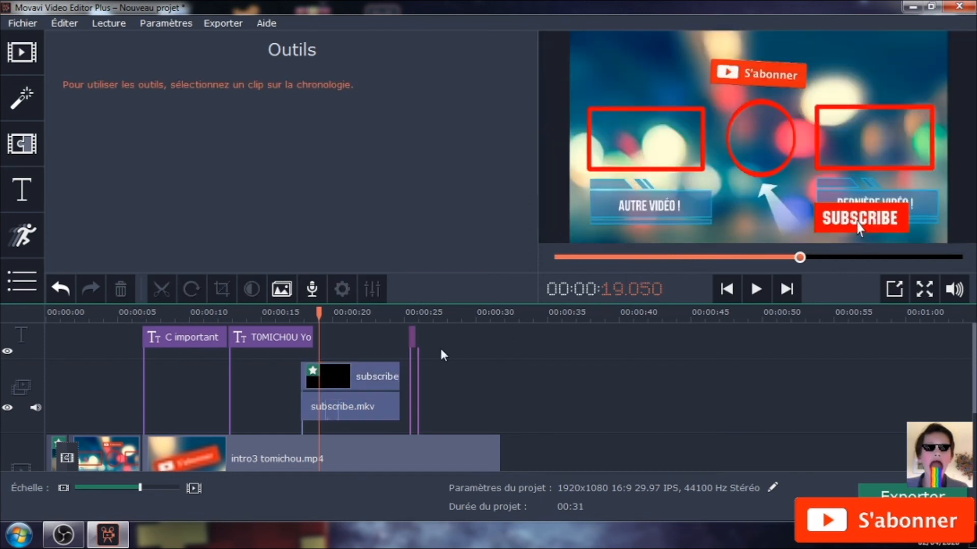
Step: Enlarge the keyed SUBSCRIBE overlay further and place its button over the DERNIÈRE VIDÉO ! label
double_click(320, 370)
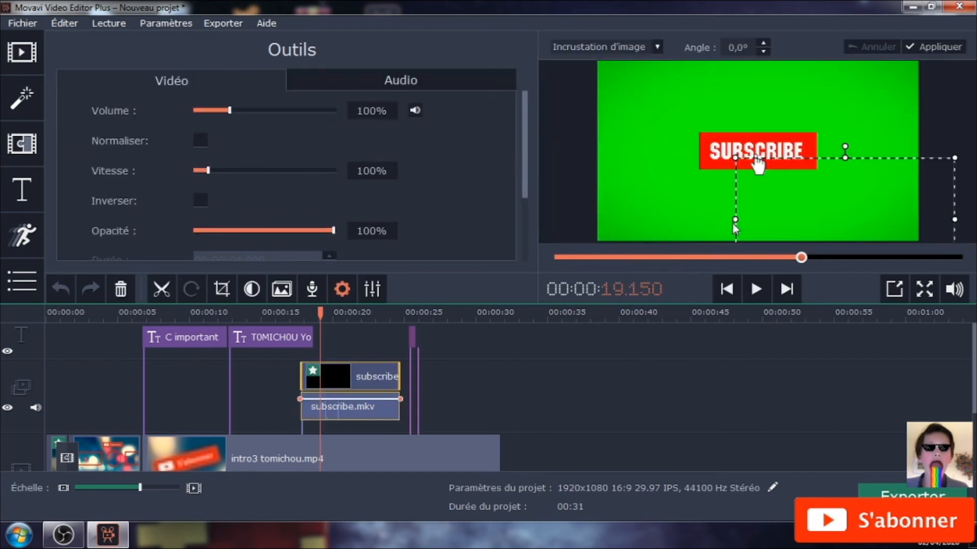
drag(735, 154, 709, 130)
drag(840, 215, 864, 214)
click(677, 329)
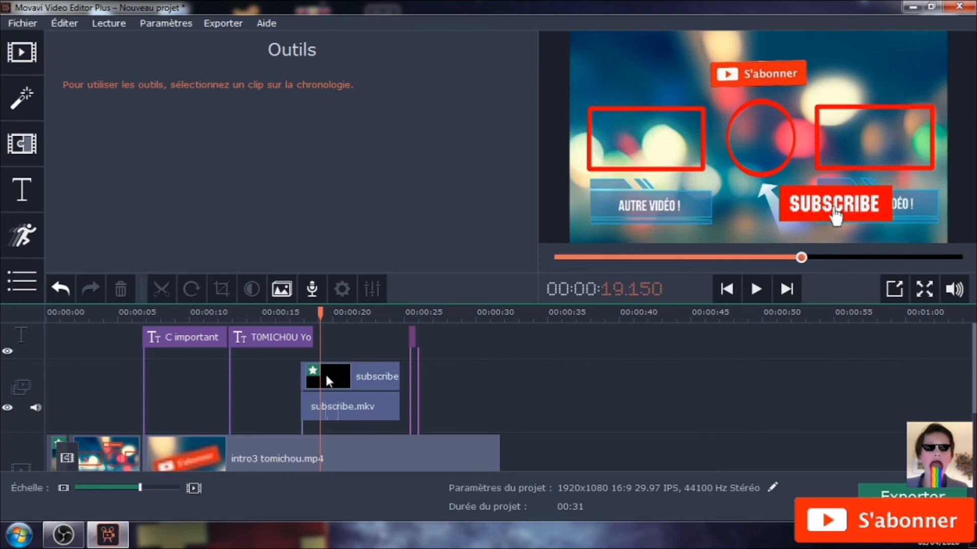
click(325, 376)
scroll(332, 144, down, 3)
scroll(331, 144, up, 2)
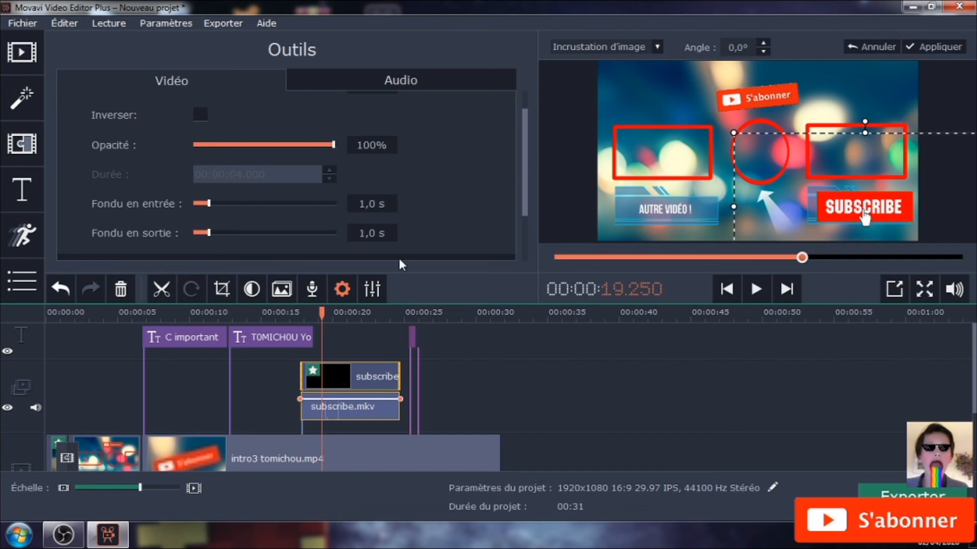
Step: Play the timeline from just before the subscribe.mkv overlay until after it ends to check the animation
click(293, 313)
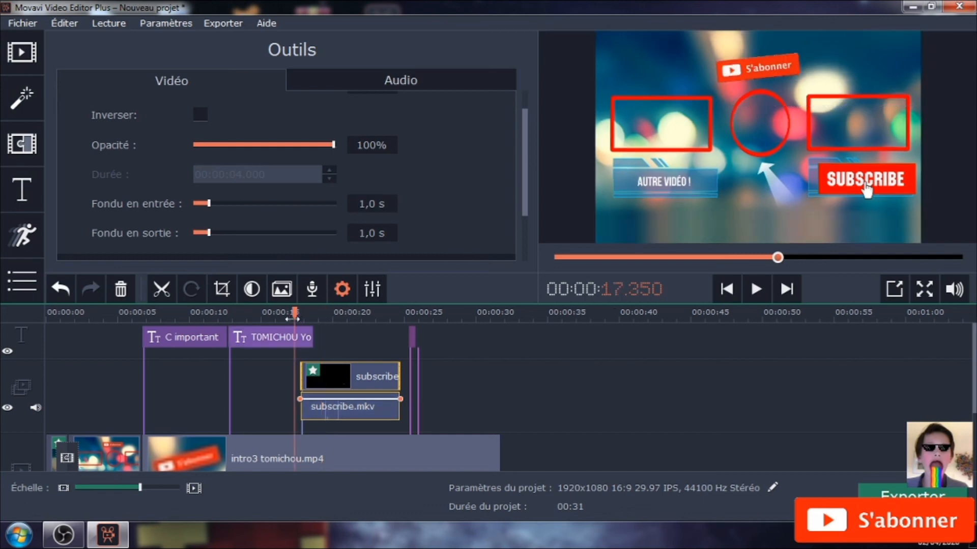
click(757, 288)
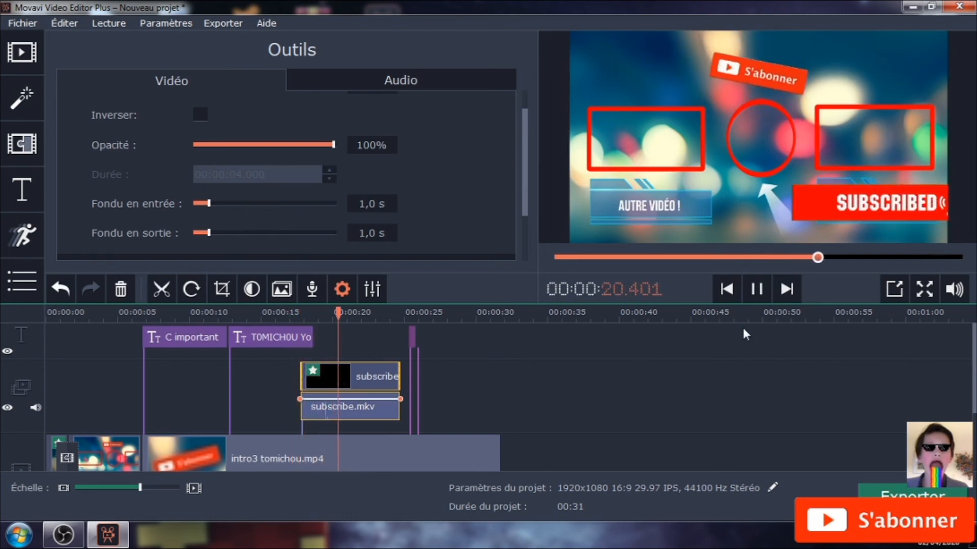
click(756, 289)
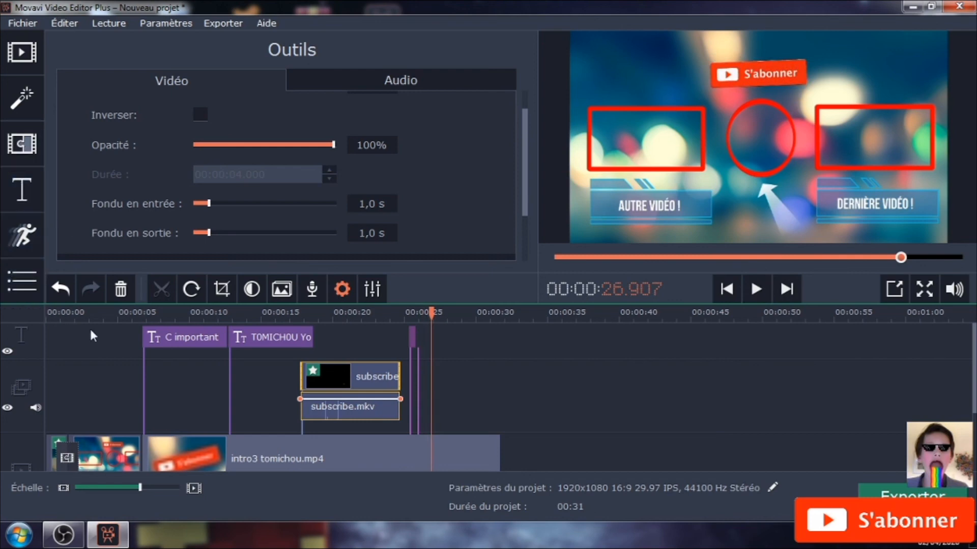
mouse_move(974, 369)
mouse_down()
mouse_move(974, 421)
mouse_move(975, 369)
mouse_up()
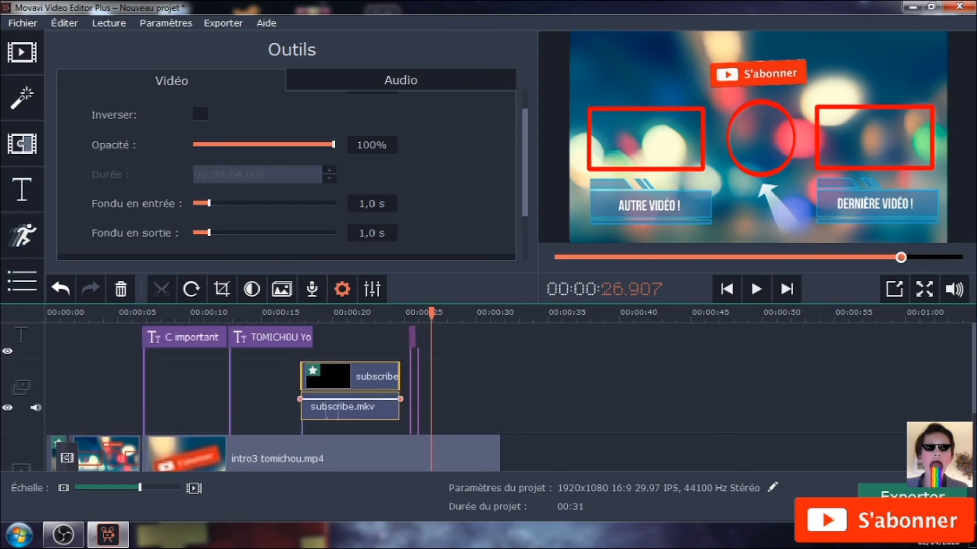